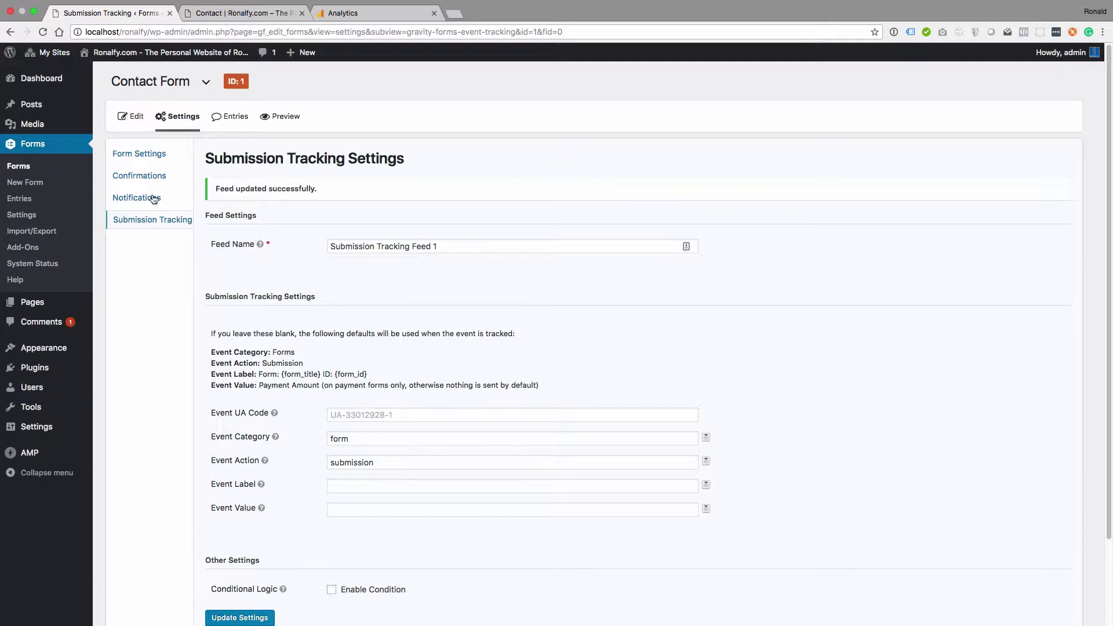
Open the Gravity Forms Event Tracking settings from Forms > Settings
left_click(47, 216)
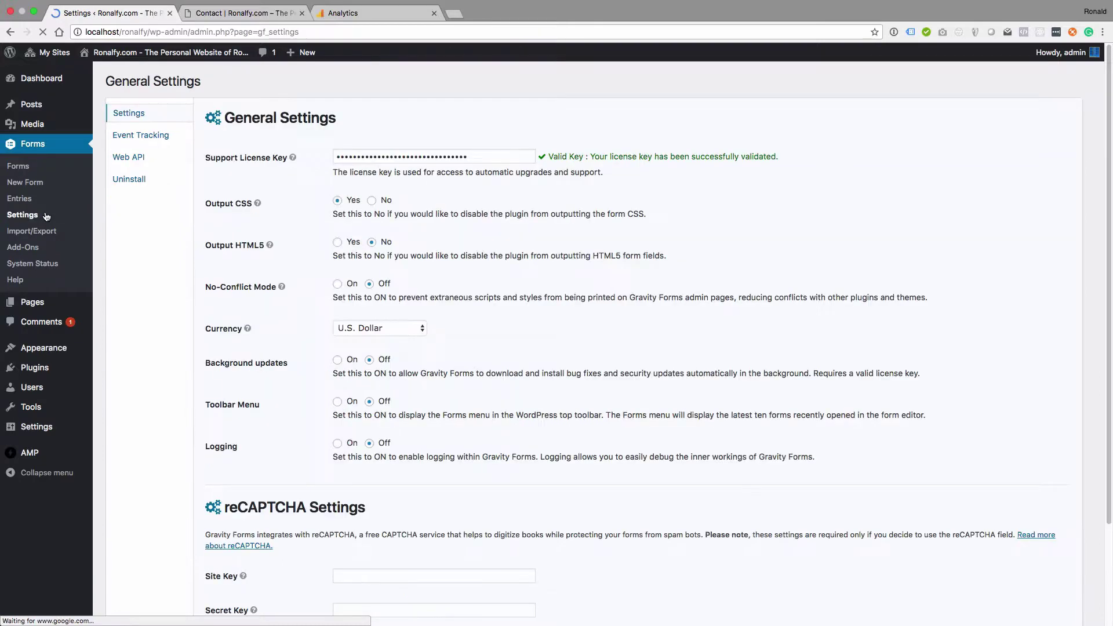
left_click(173, 136)
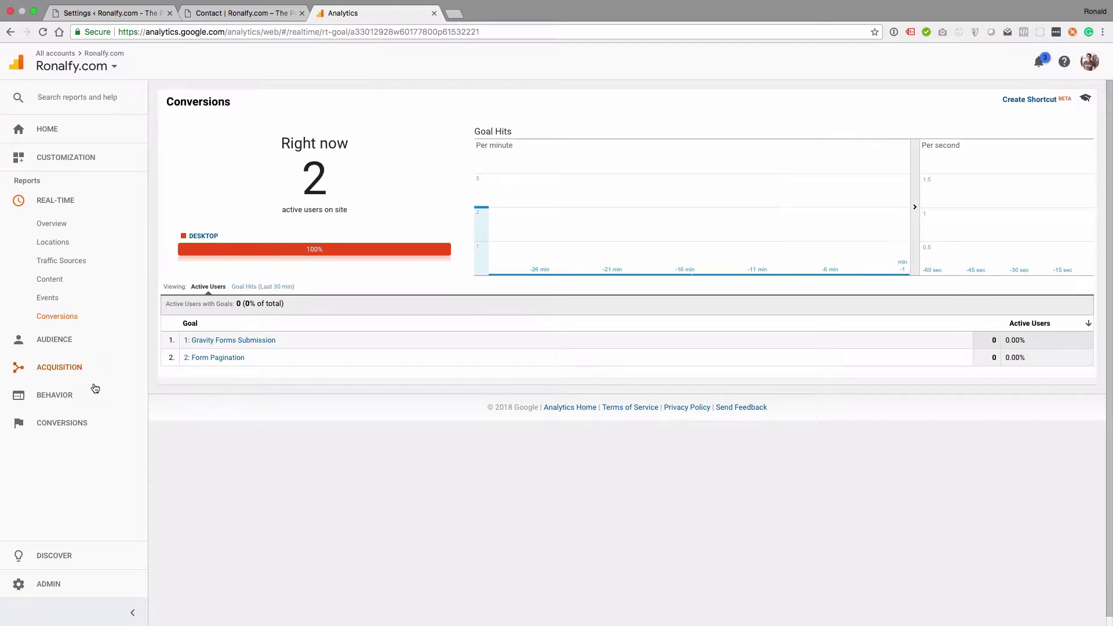
Look up the Tracking Id in Analytics Admin > Property Settings, then return to WordPress
left_click(52, 583)
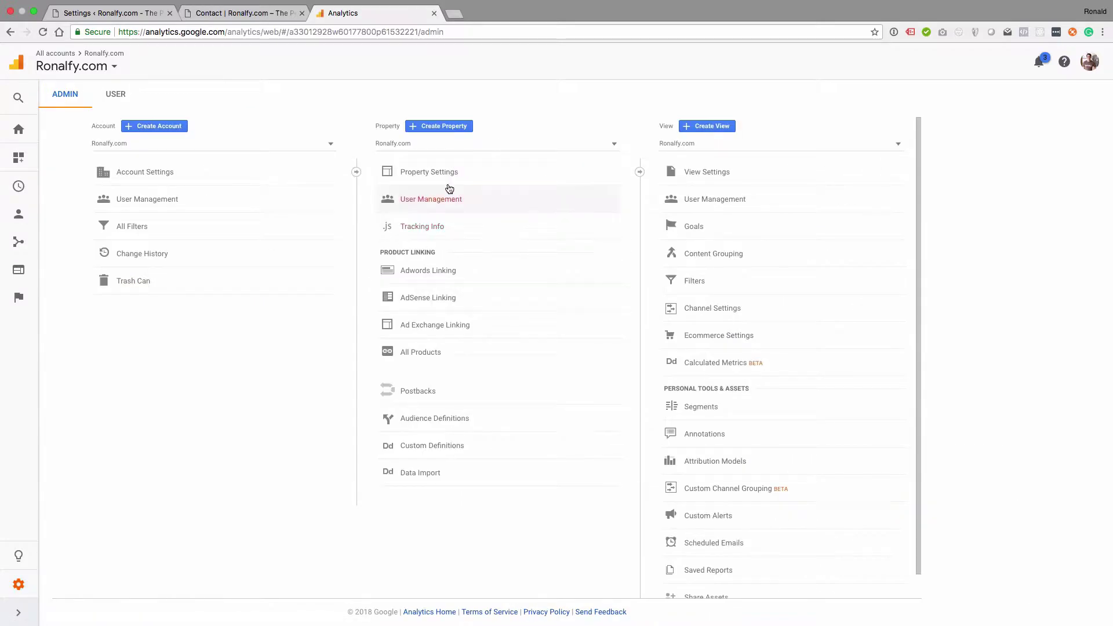
left_click(446, 171)
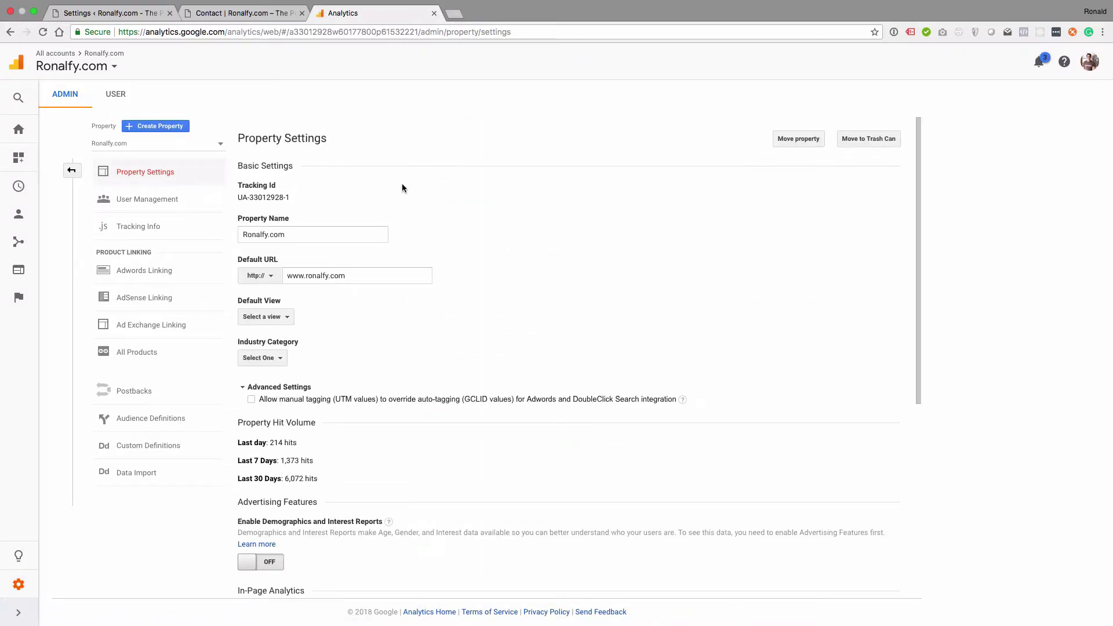
left_click_drag(240, 207, 236, 194)
left_click(258, 18)
Set Gravity Forms event tracking to send events via Google Analytics (Ajax only)
left_click(116, 13)
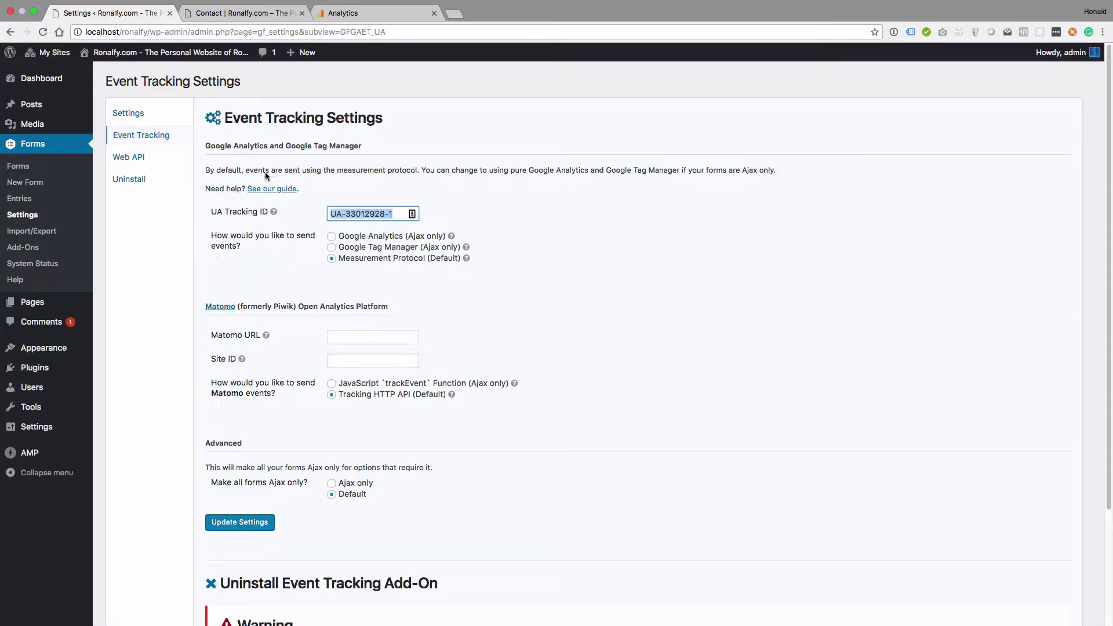
left_click(364, 239)
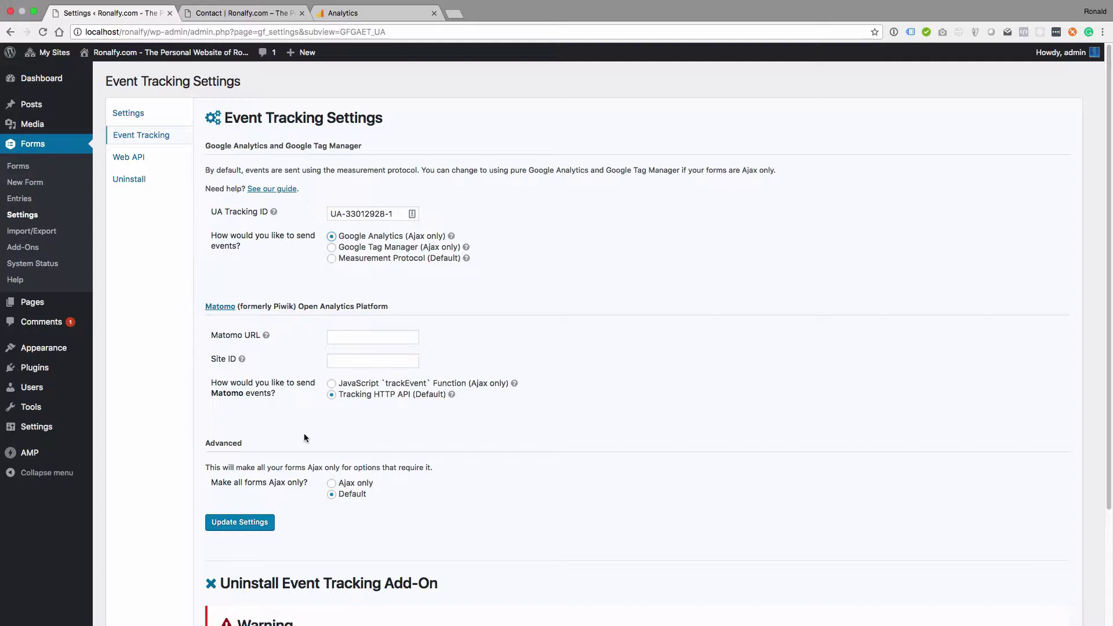
scroll(278, 440, "down", 2)
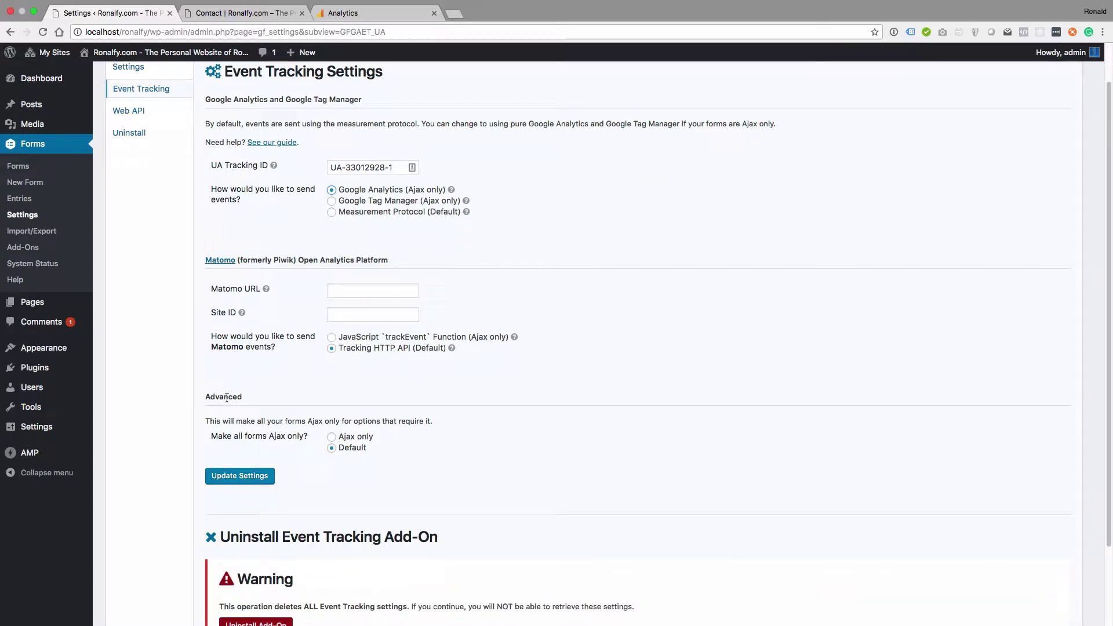
Make all forms Ajax only, save the event tracking settings, and go to Plugins
left_click(334, 438)
left_click(259, 478)
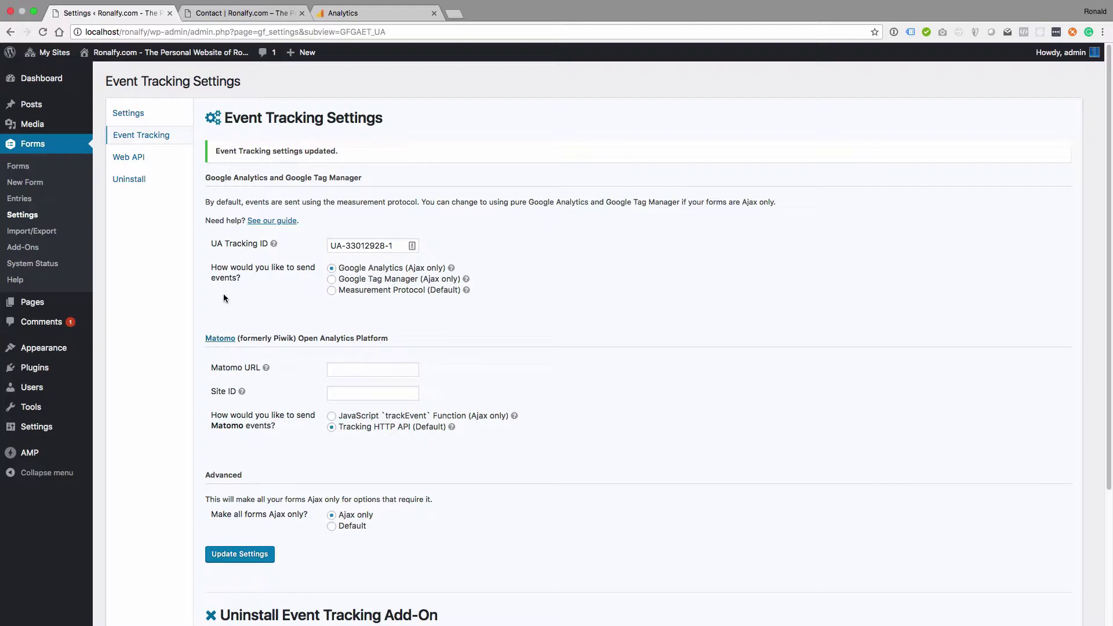
left_click(66, 370)
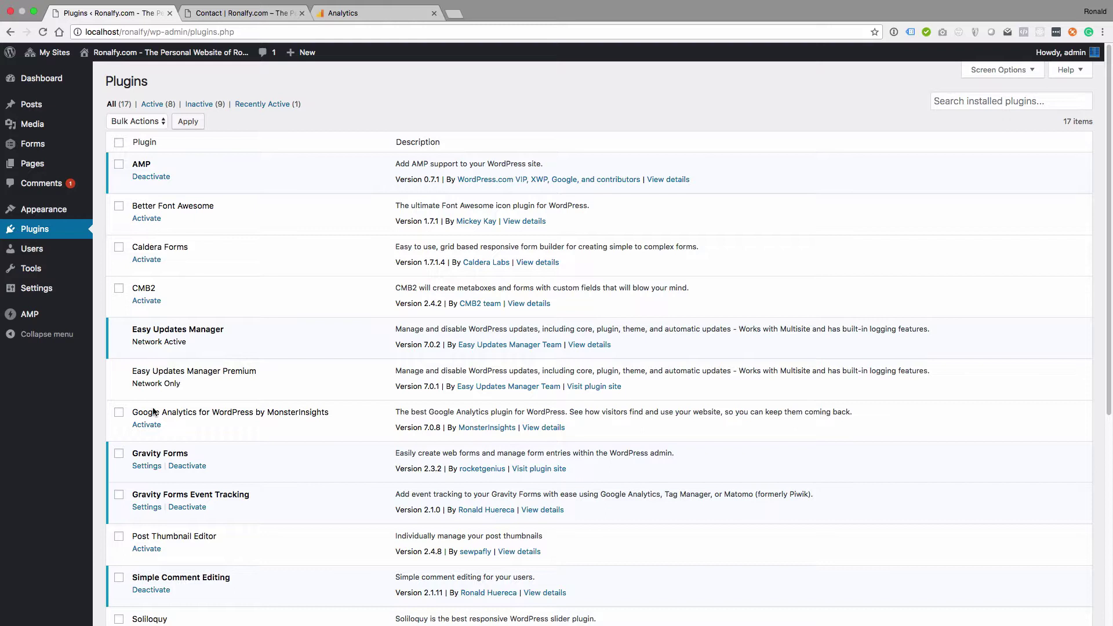
Activate Google Analytics for WordPress by MonsterInsights and open its Insights > Settings page
left_click(146, 425)
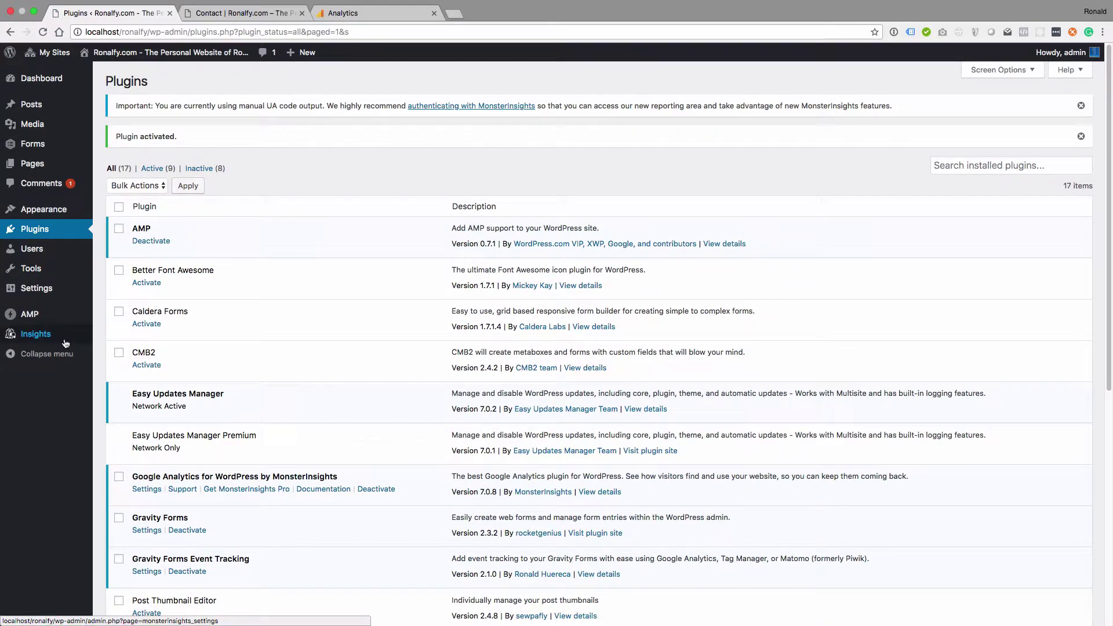
mouse_move(66, 342)
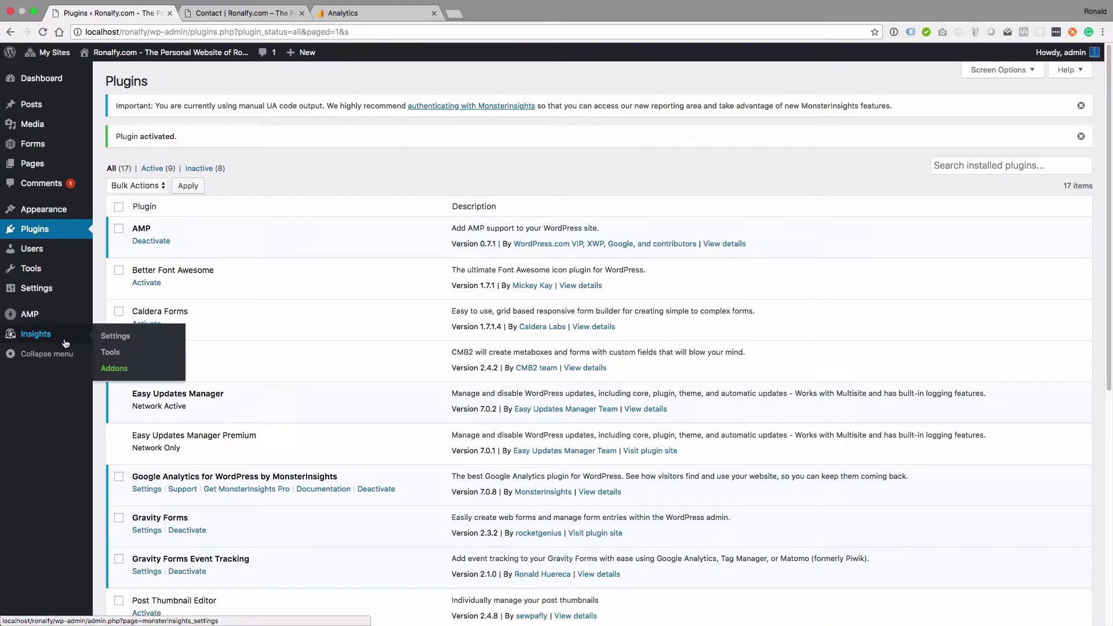
left_click(110, 336)
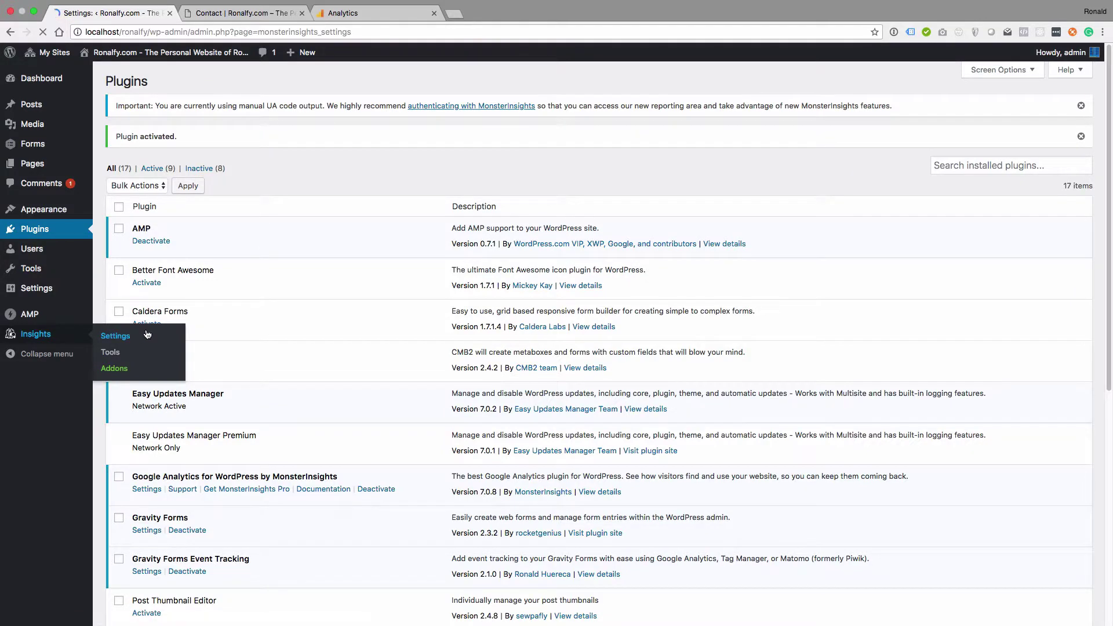
Enter the property's UA code manually in MonsterInsights and save the changes
left_click(293, 307)
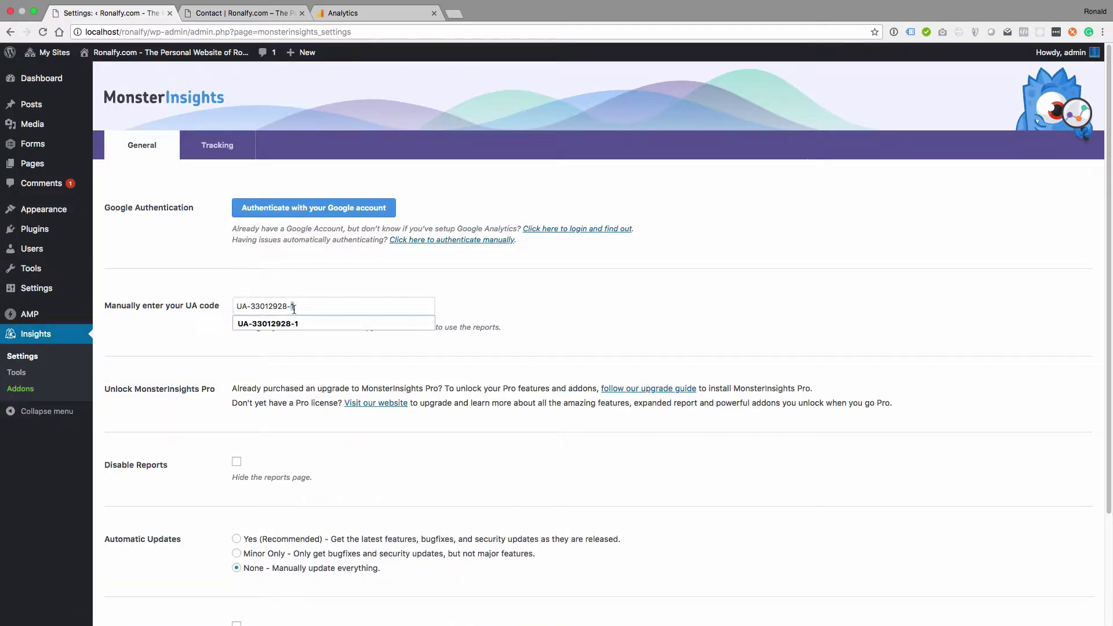
left_click(174, 367)
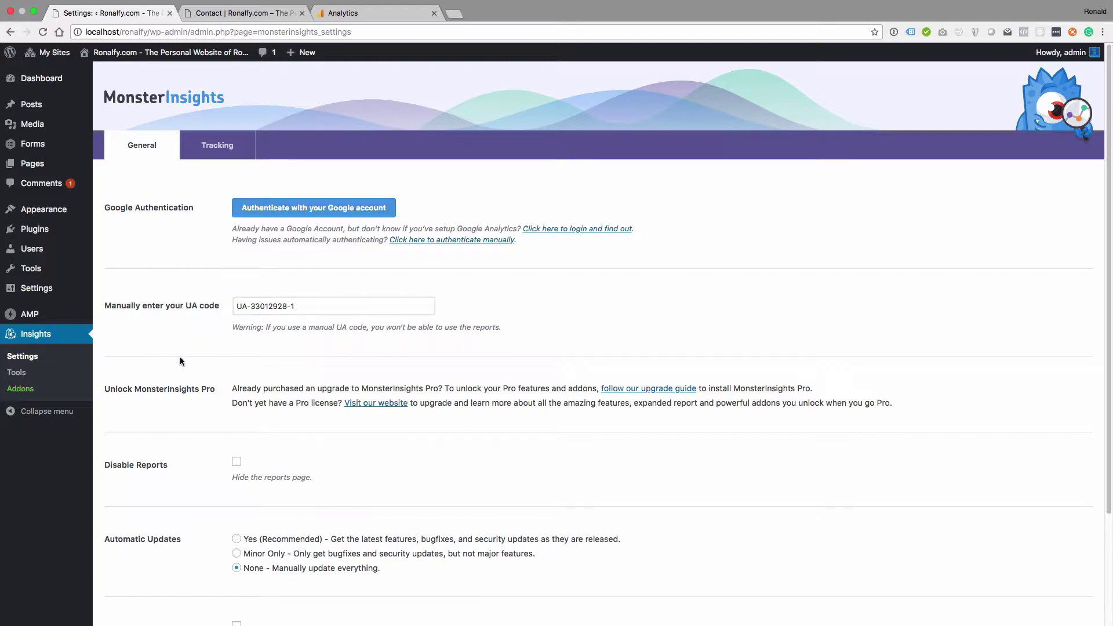
scroll(179, 361, "down", 5)
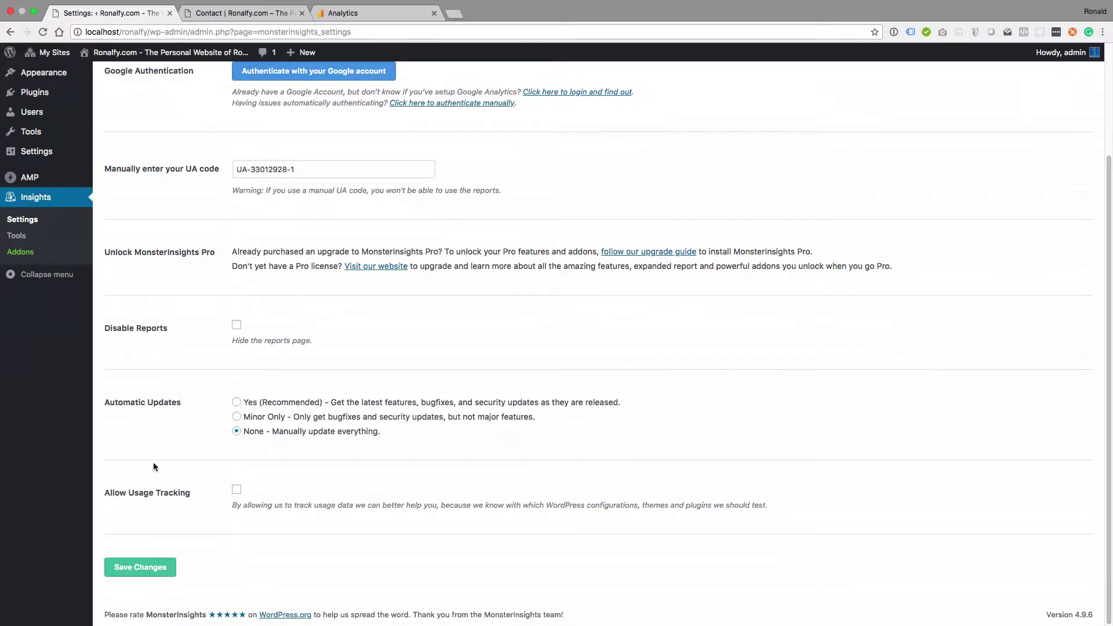
left_click(162, 573)
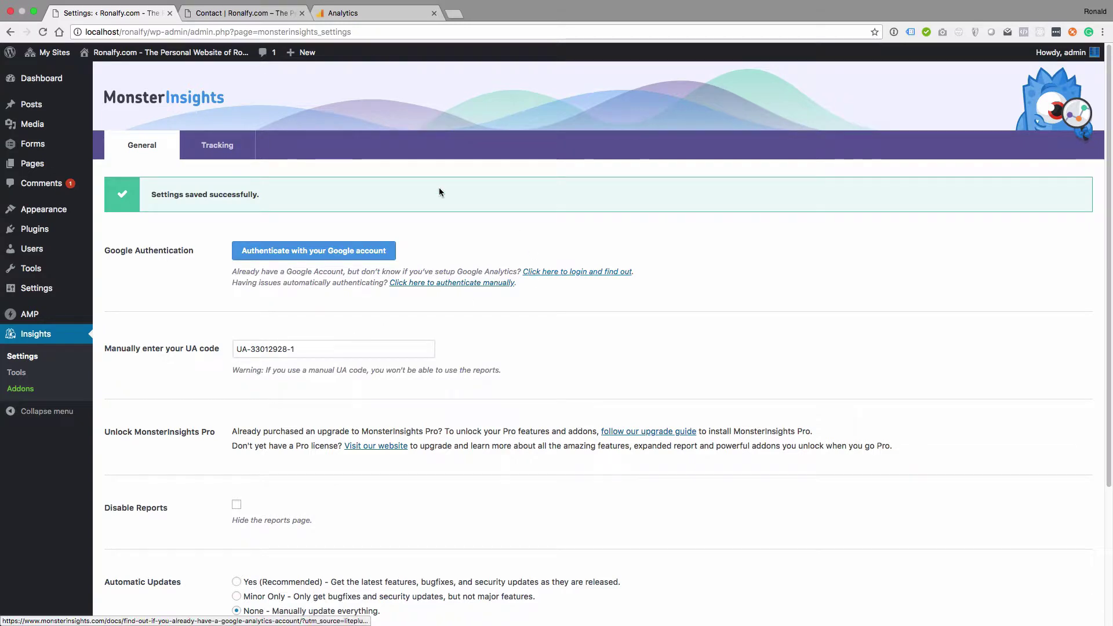
Load localhost/ronalfy/contact in a new incognito window moved to the right half
left_click(34, 12)
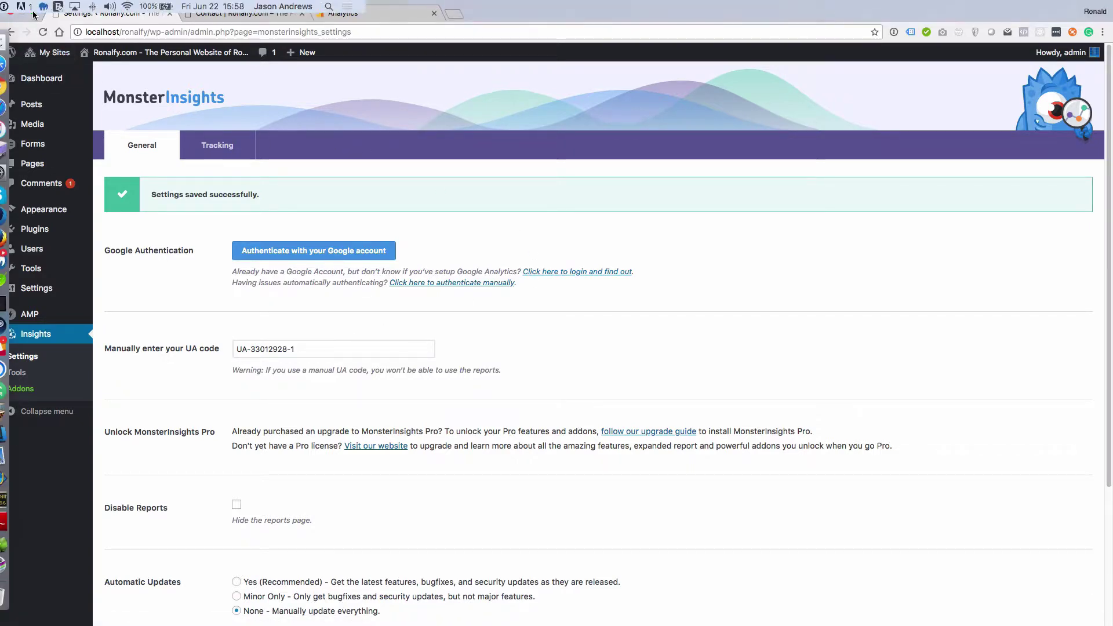
left_click(80, 6)
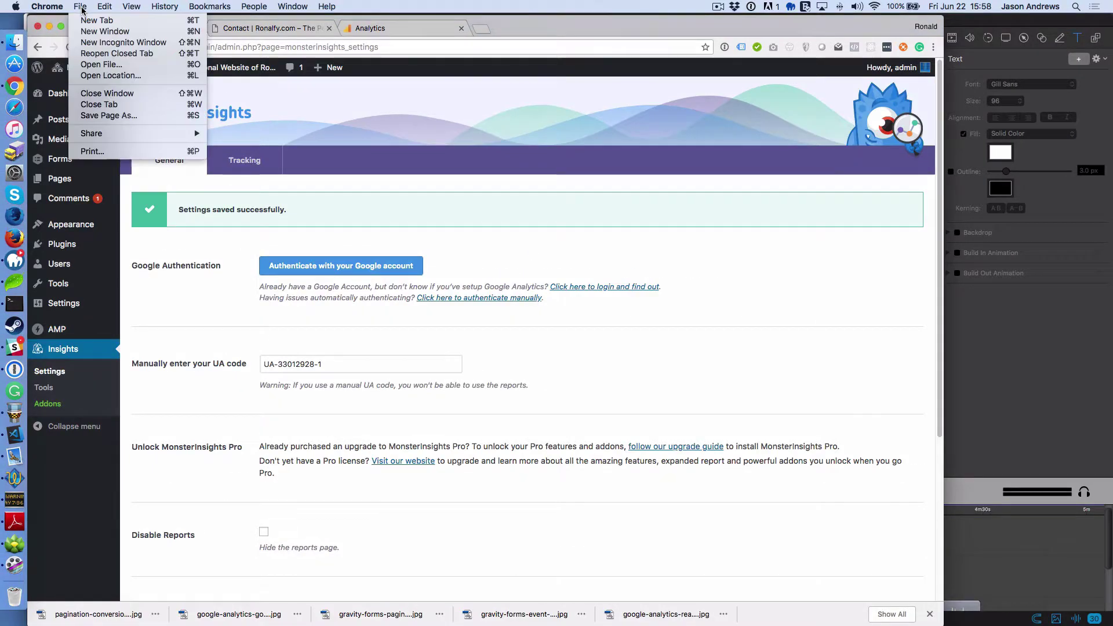
left_click(106, 42)
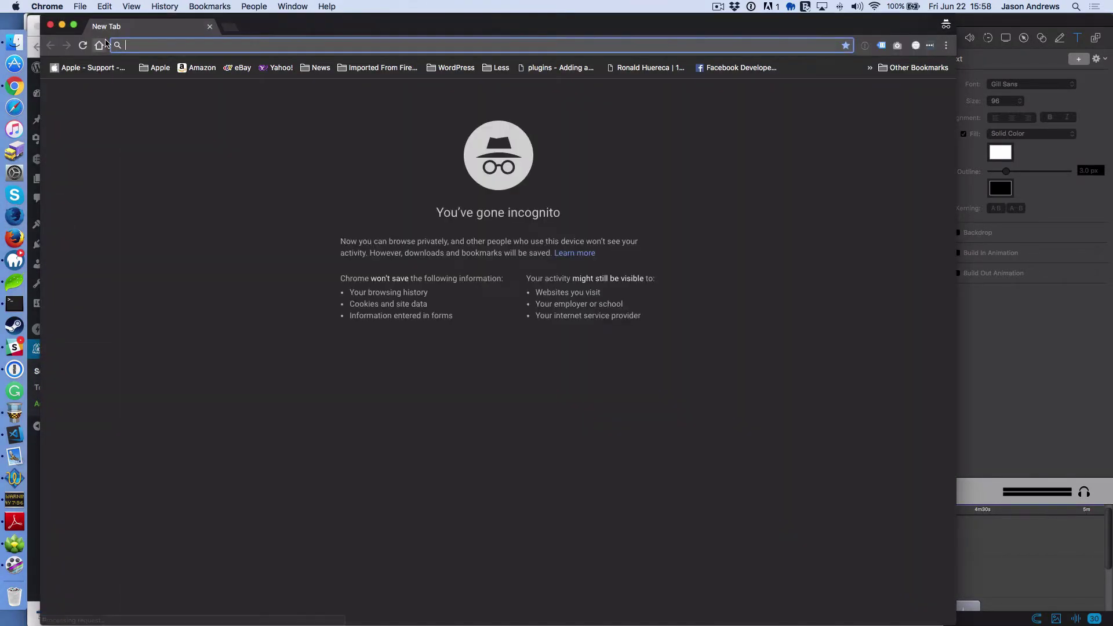
type("http://")
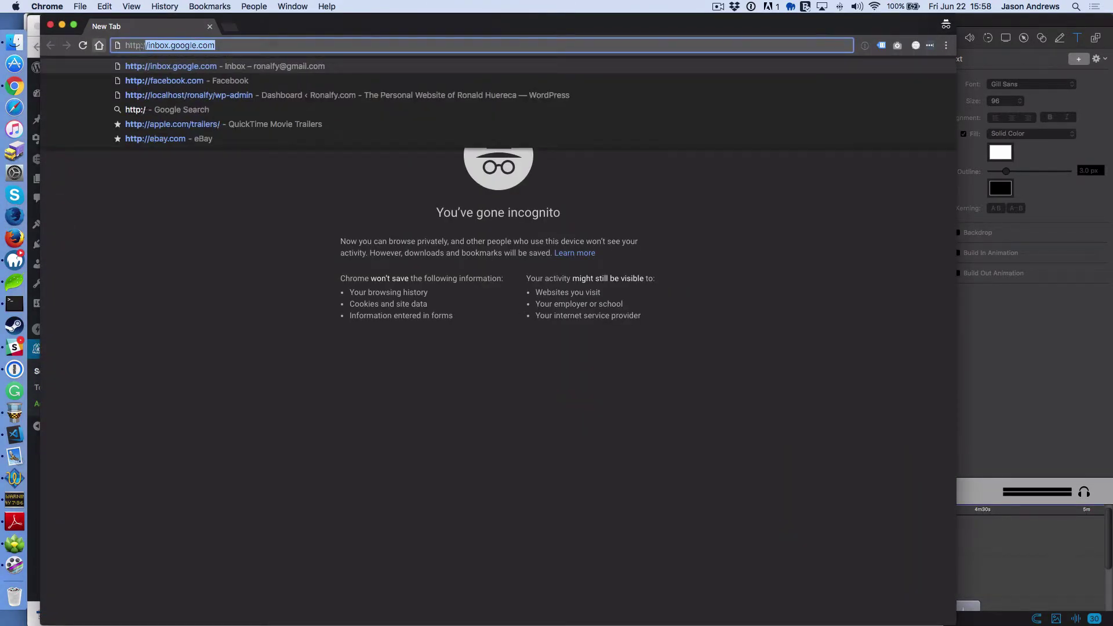
type("localhost/r")
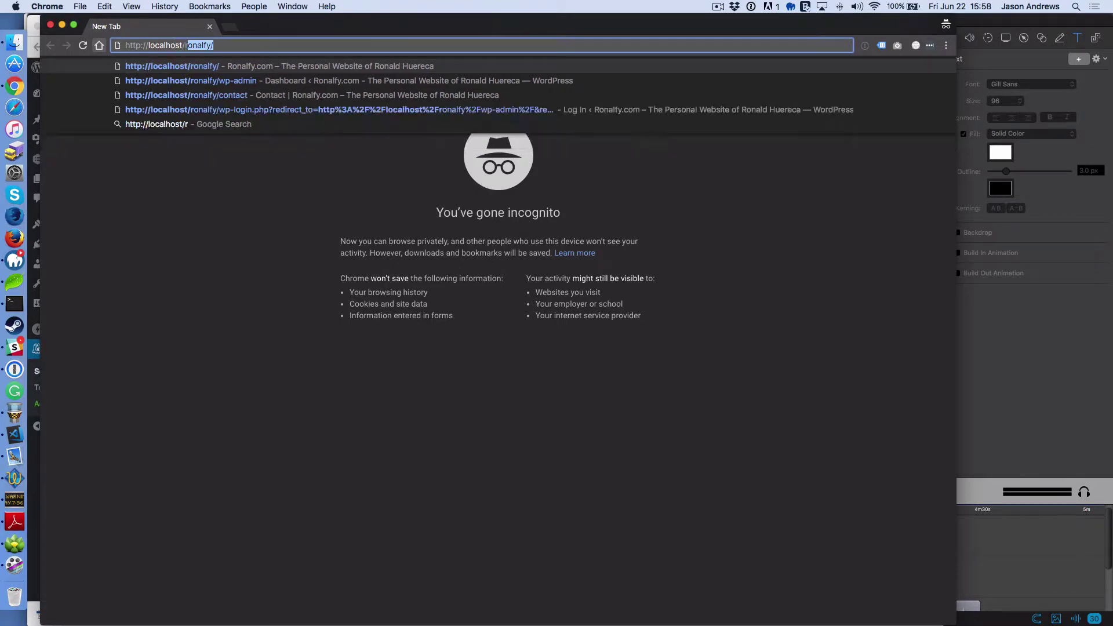
type("onalfy/co")
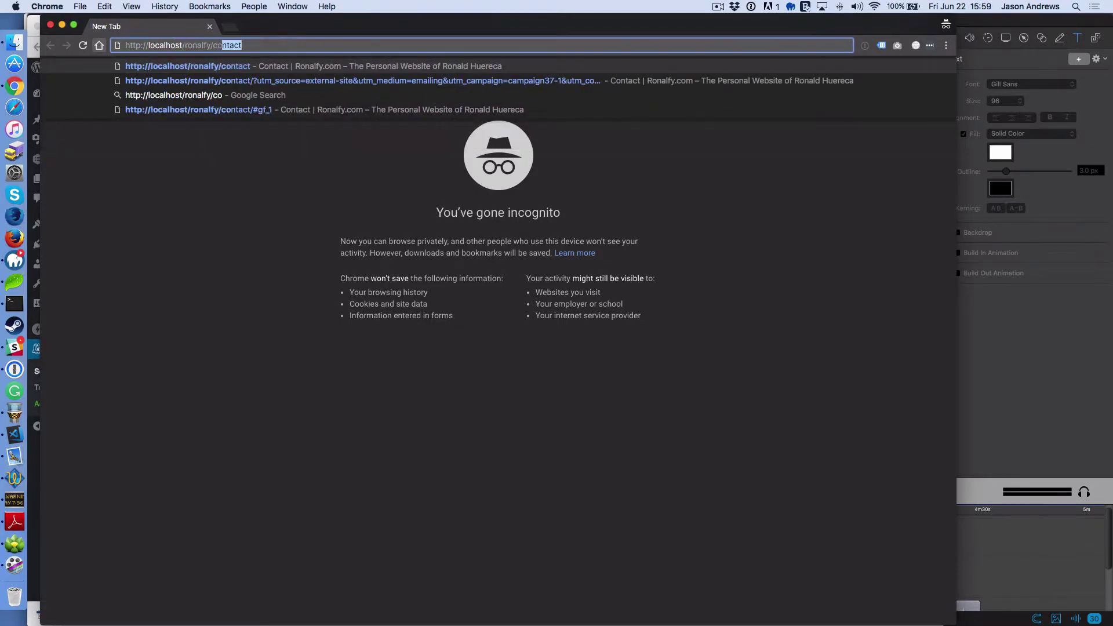
type("ntact")
key("Return")
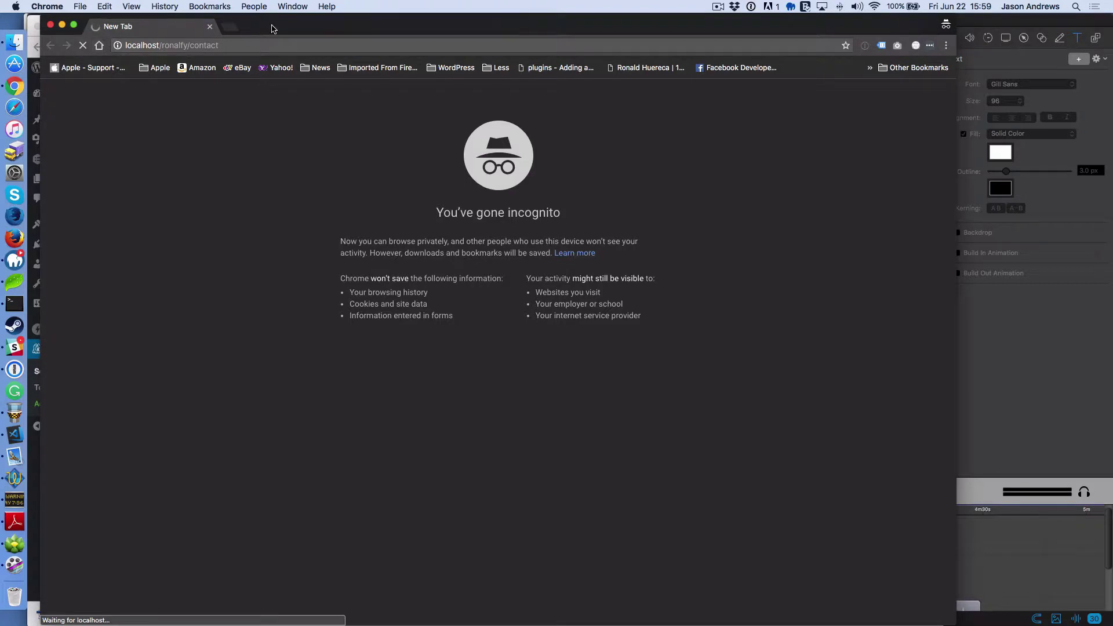
left_click_drag(313, 25, 821, 49)
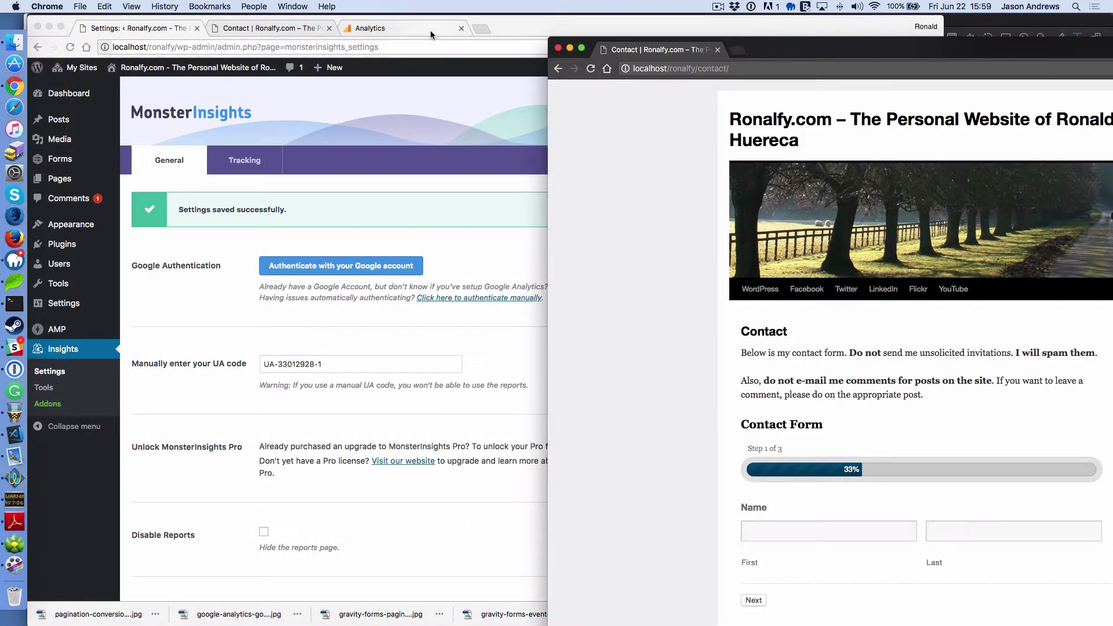
Go from the Analytics Home dashboard to the Real-Time > Events report
left_click(429, 30)
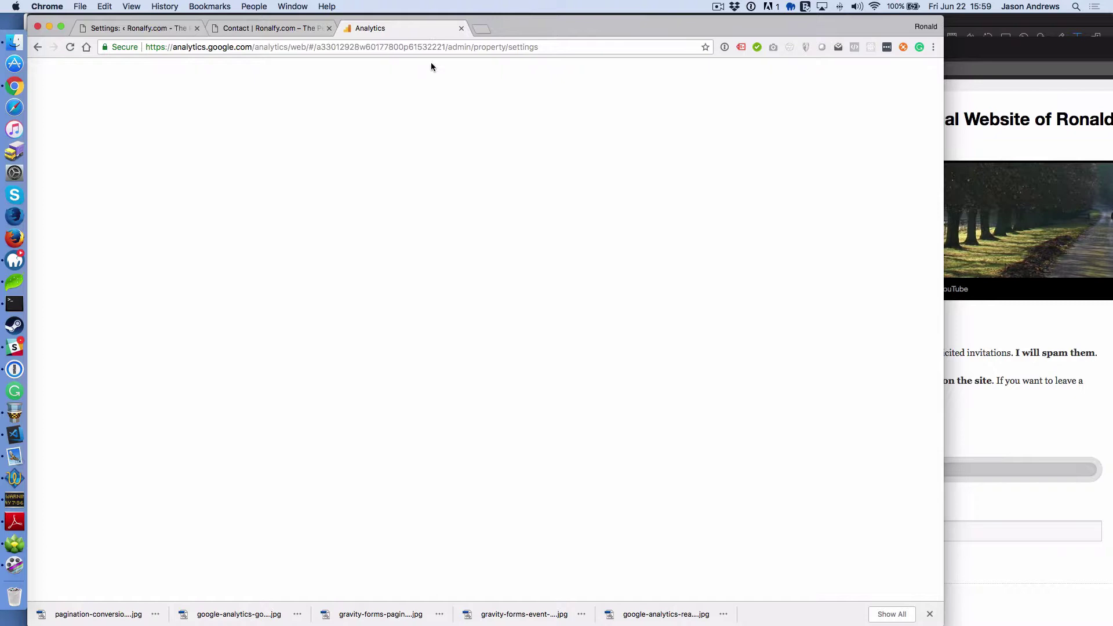
left_click(47, 150)
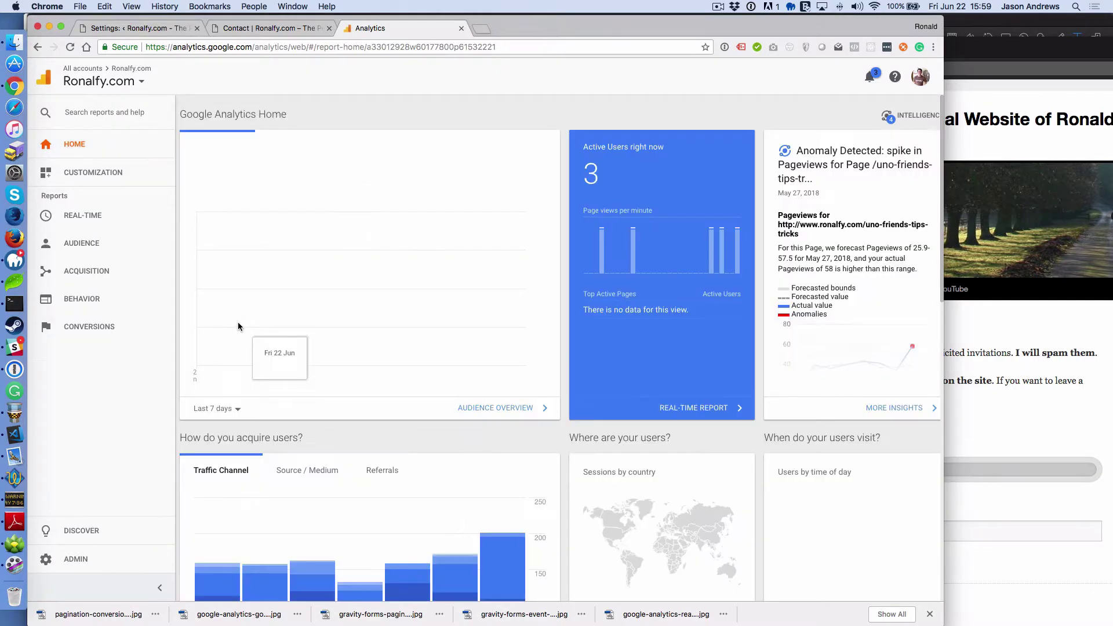
left_click(99, 226)
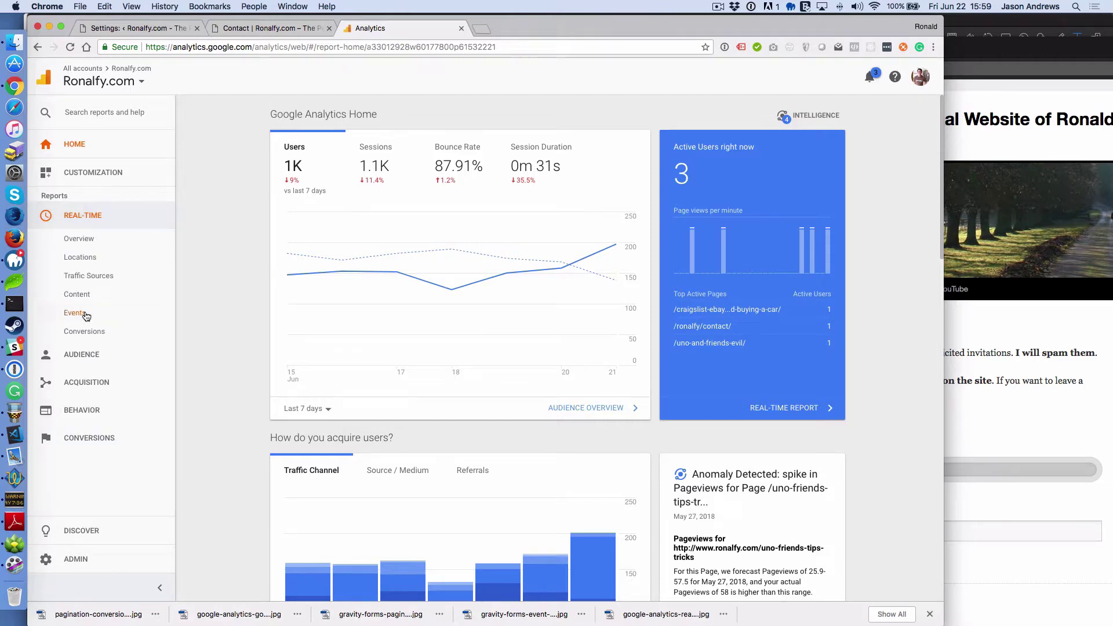
left_click(84, 314)
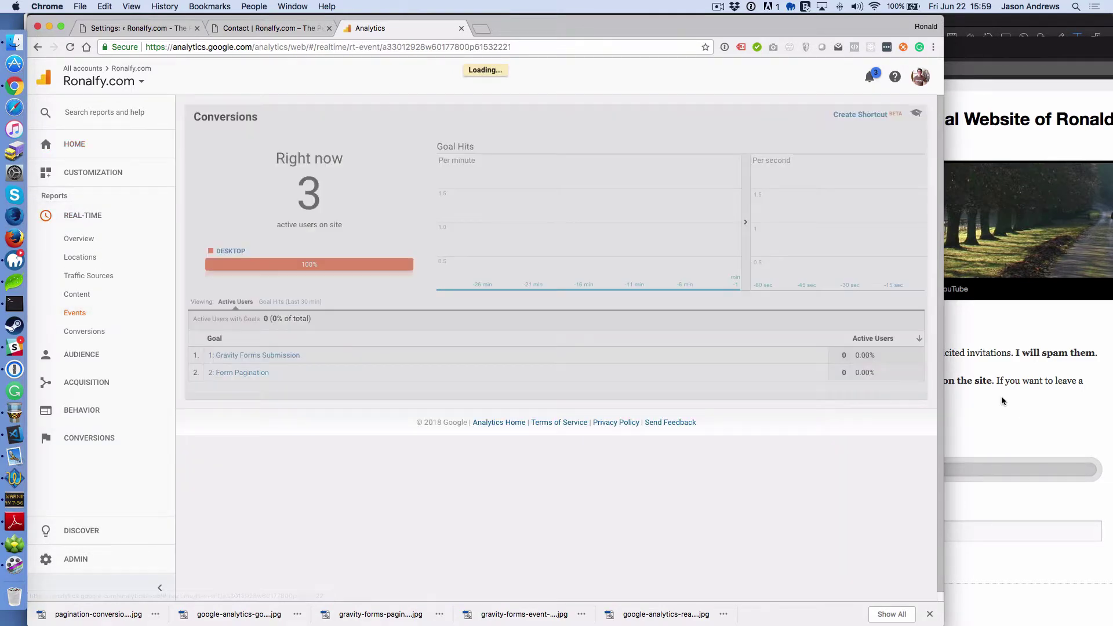
Enter a first and last name on the contact form, go to the next page, and check Analytics
left_click(1004, 401)
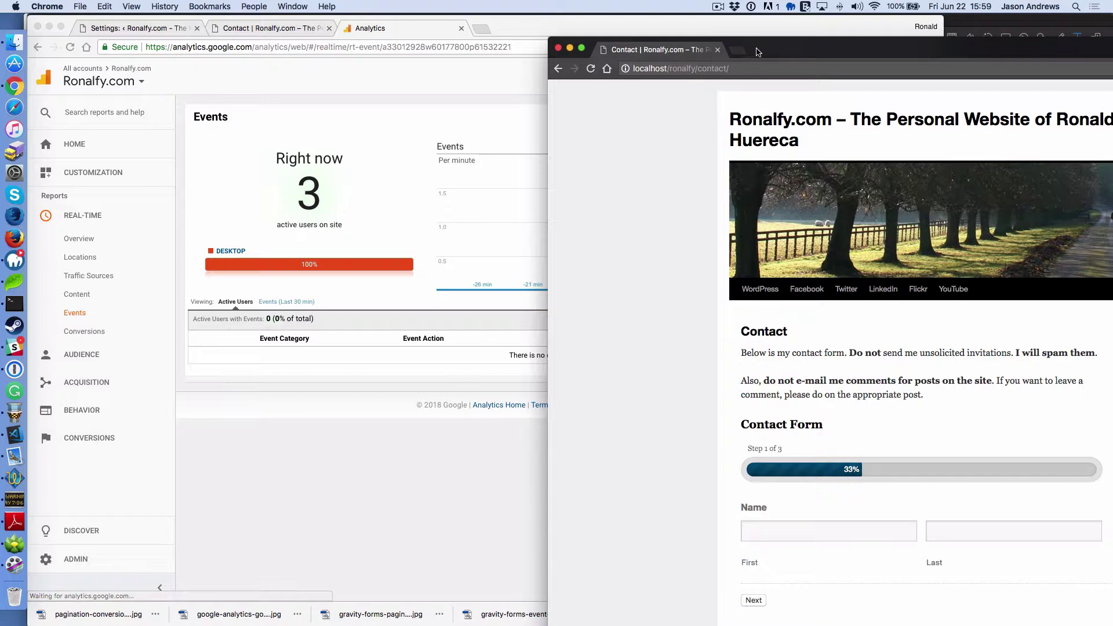
left_click_drag(760, 52, 809, 33)
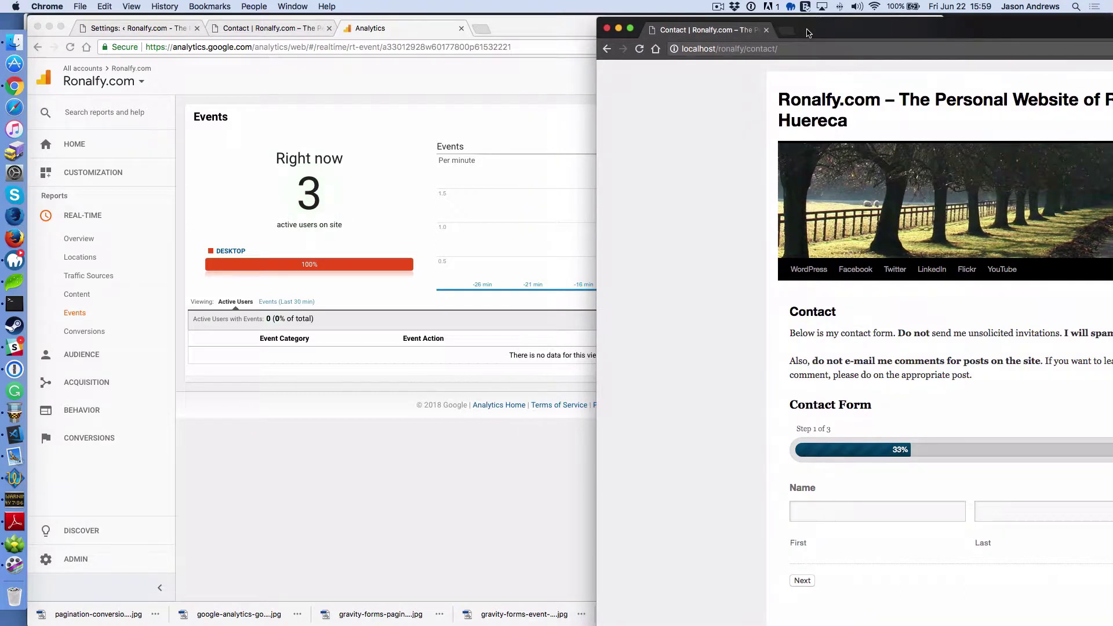
left_click(824, 509)
type("Ronald")
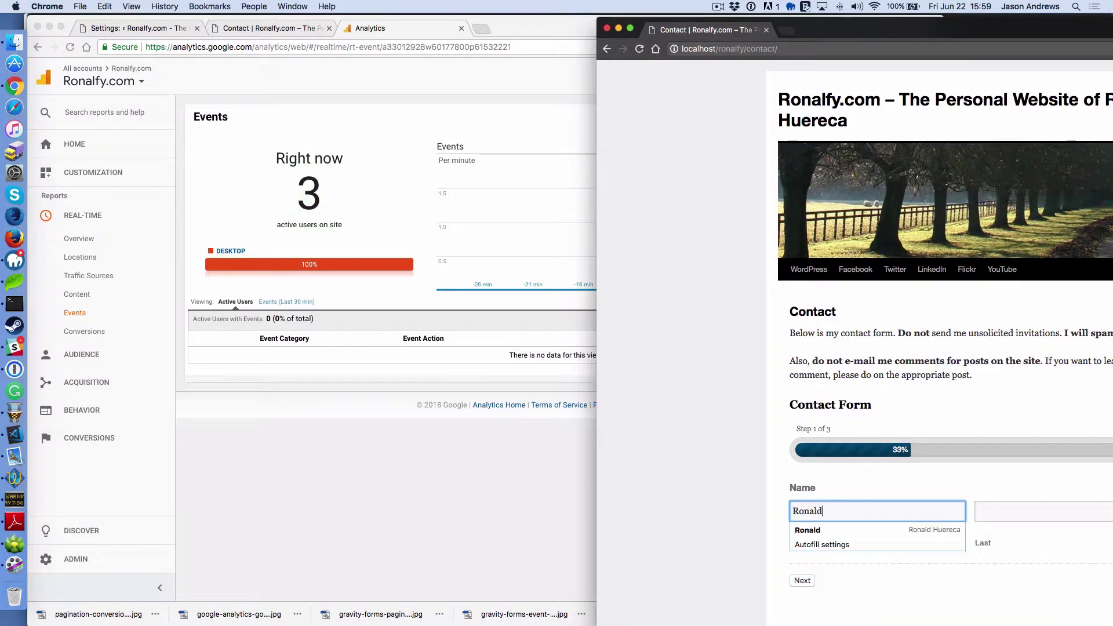
key("Tab")
type("Huereca")
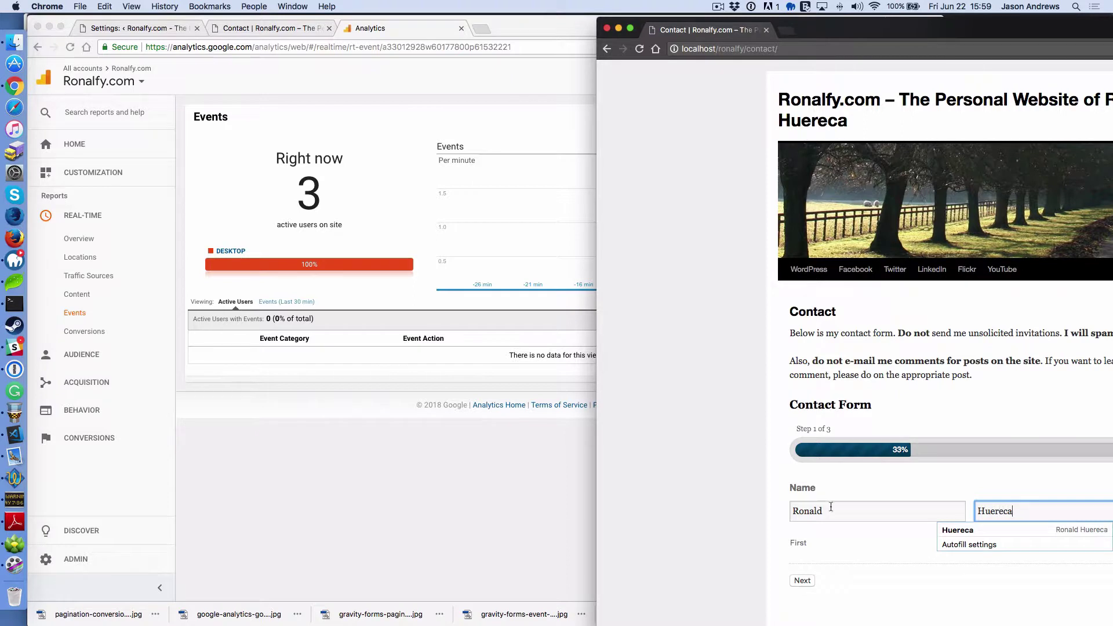
left_click(802, 582)
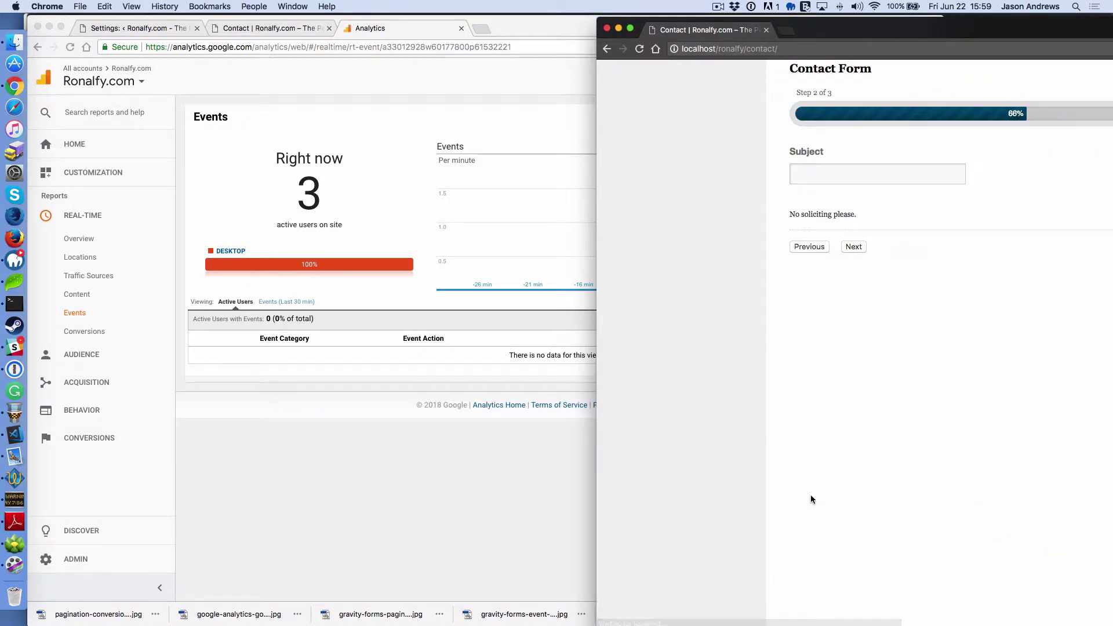
left_click(551, 460)
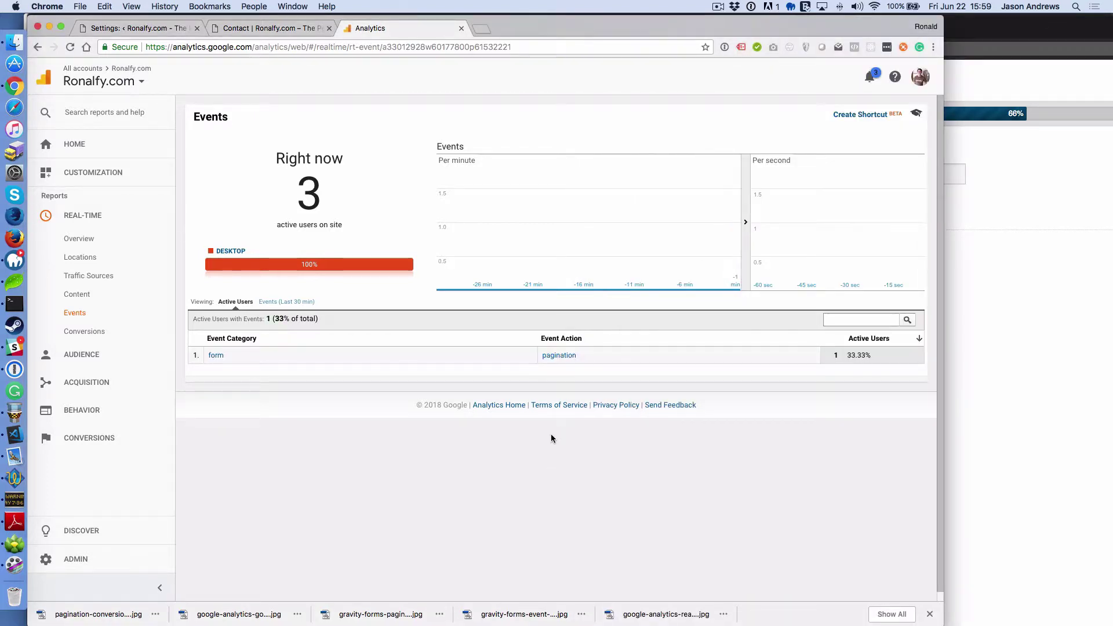
Enter 'Test' as the Subject, advance to step 3, and check Analytics for the pagination event
left_click(1072, 316)
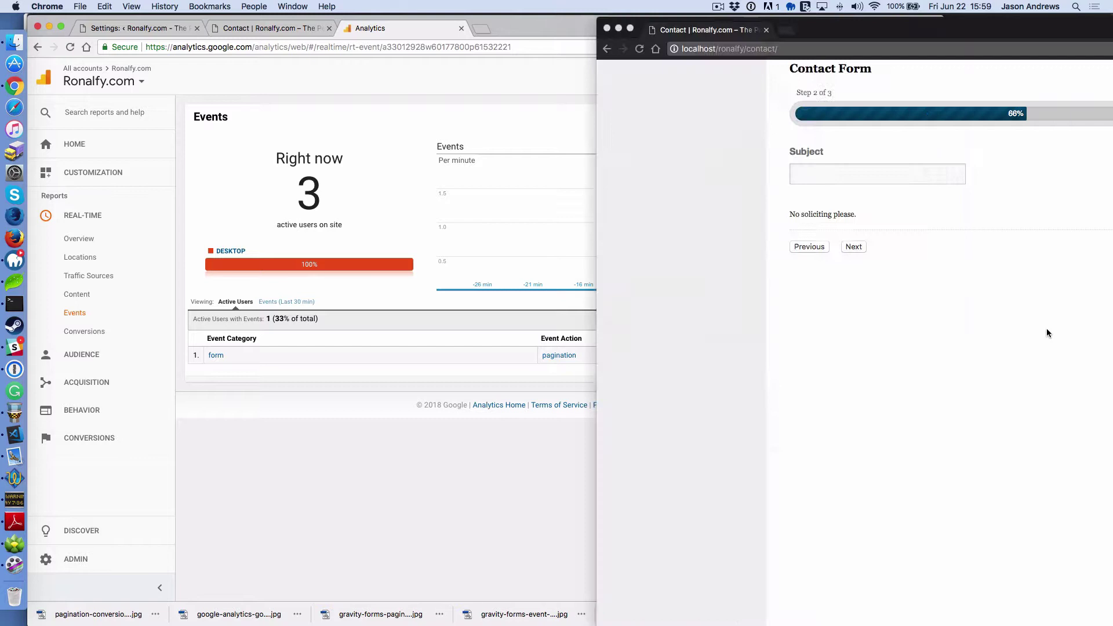
left_click(818, 176)
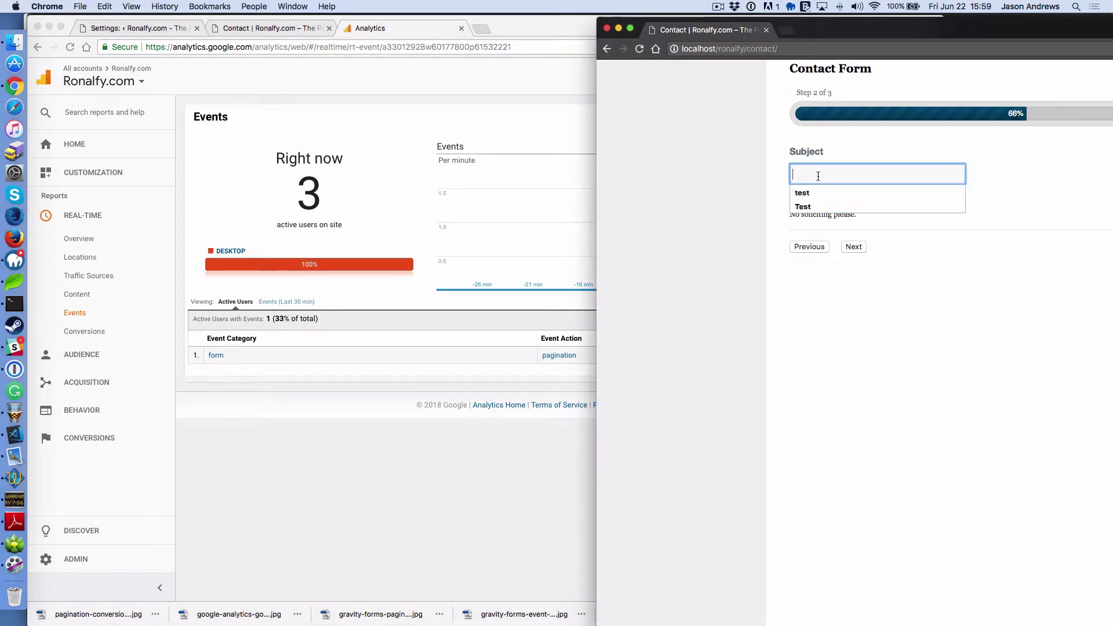
type("Test")
left_click(850, 246)
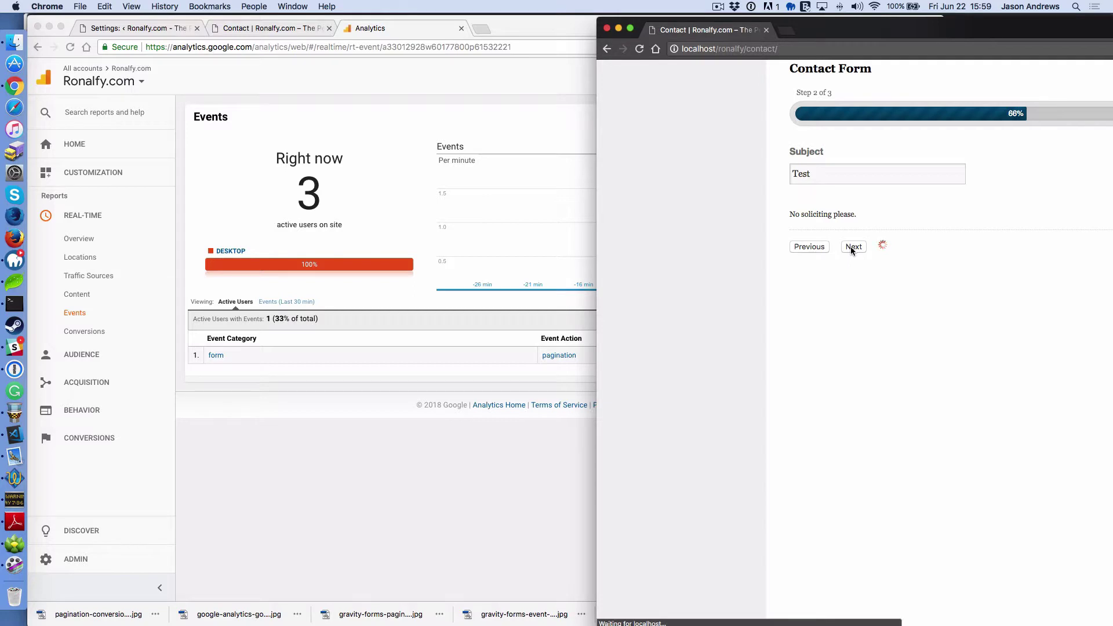
left_click(496, 400)
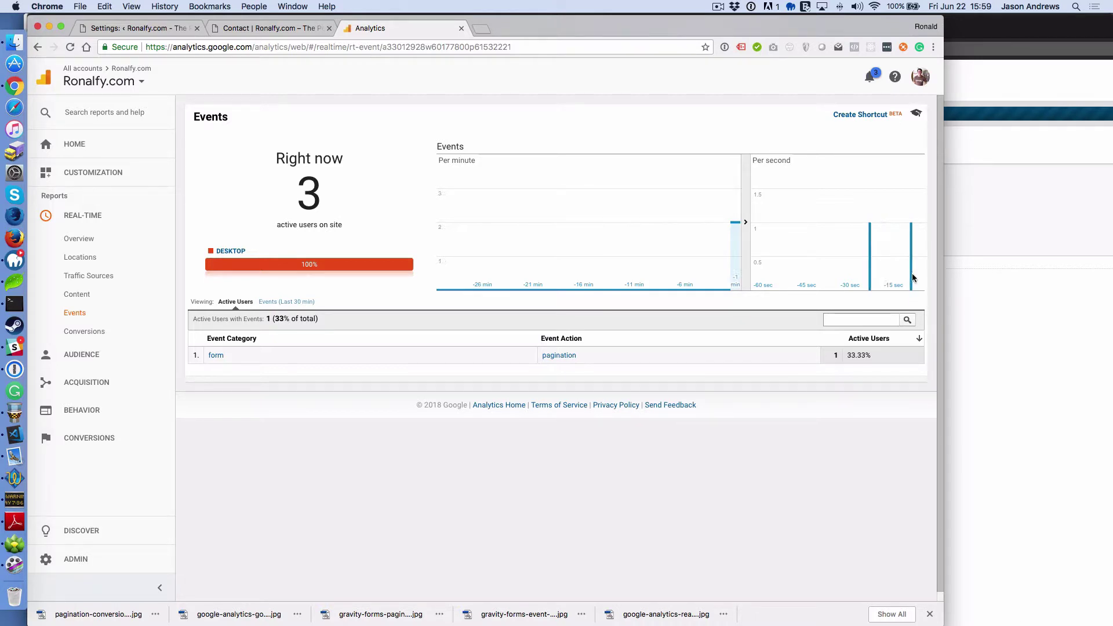
Write a message, submit the contact form, and view the submission event in Analytics
left_click(947, 313)
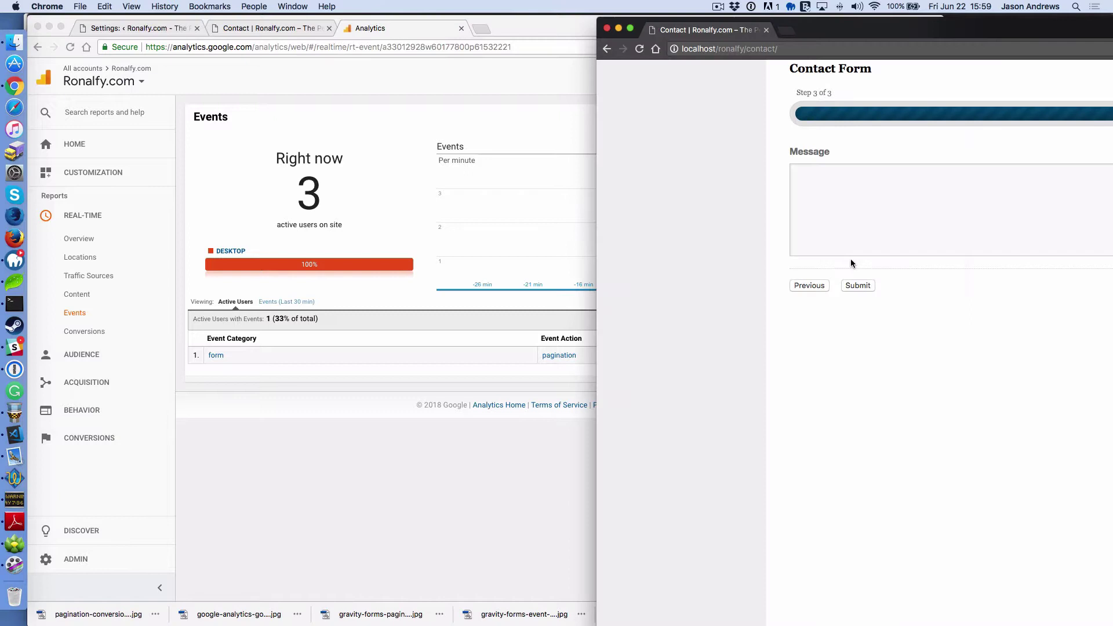
left_click(840, 224)
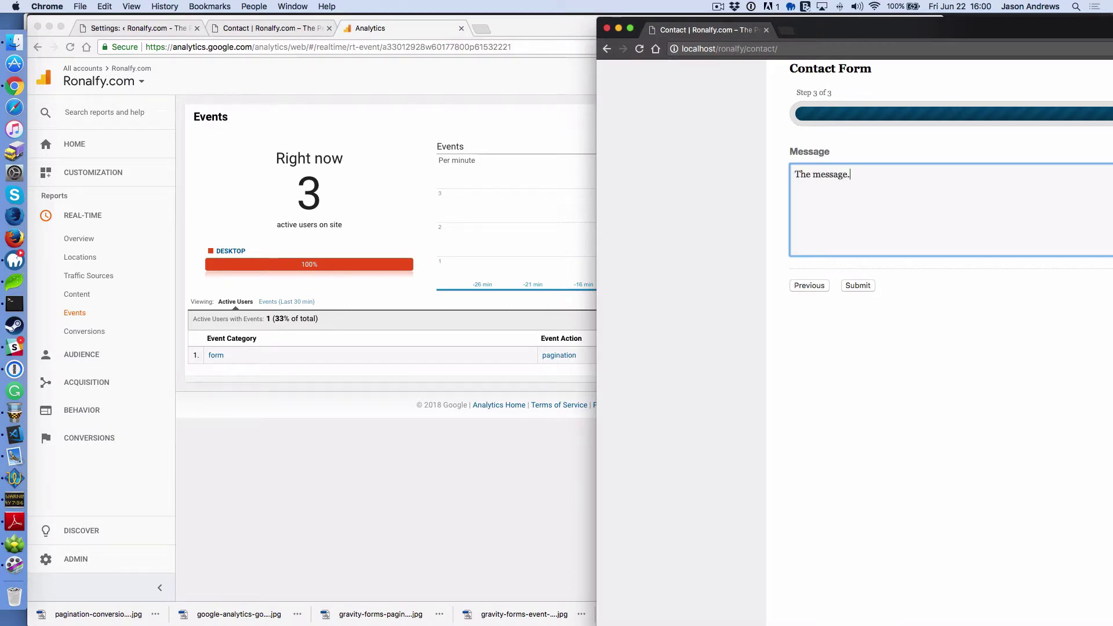
left_click(860, 285)
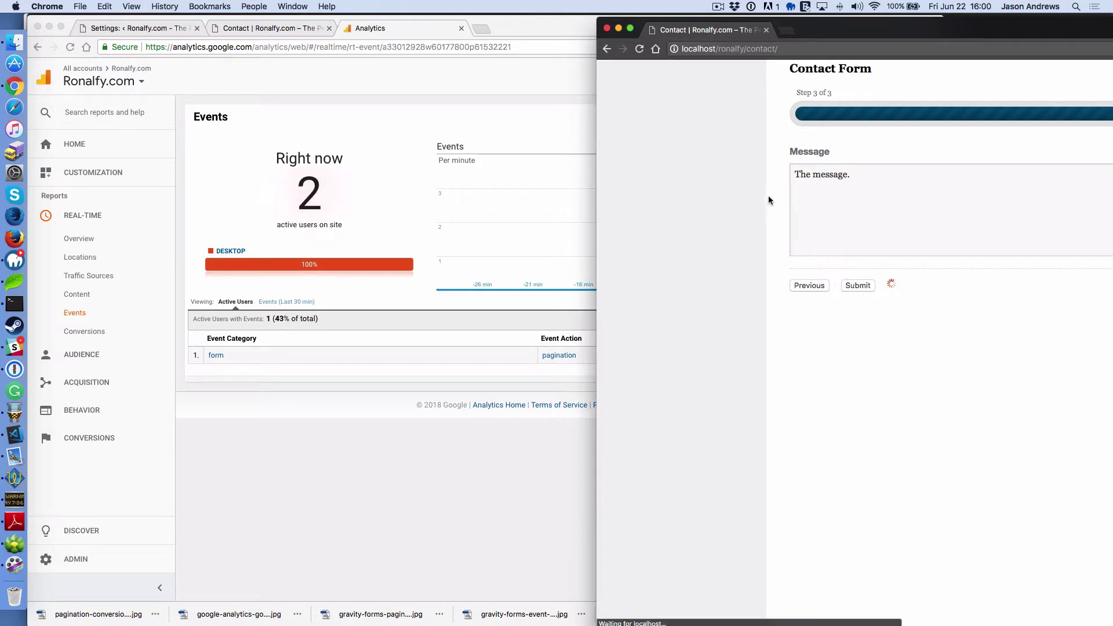
left_click(459, 431)
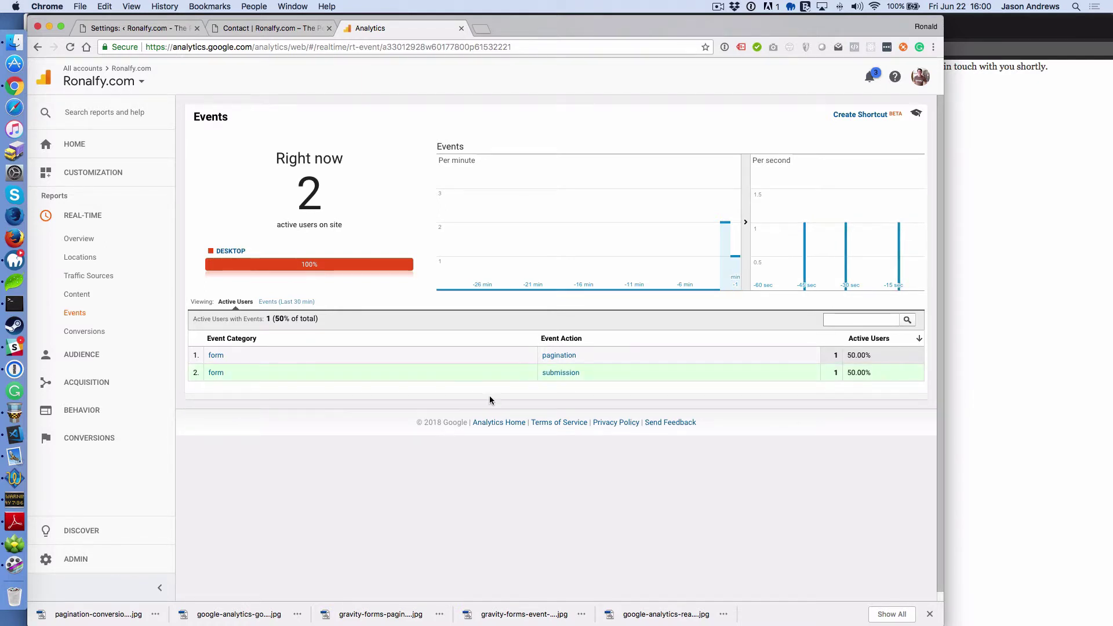
Confirm Gravity Forms Submission and Form Pagination each show 1 user in real-time conversions, then return to WordPress
left_click(113, 332)
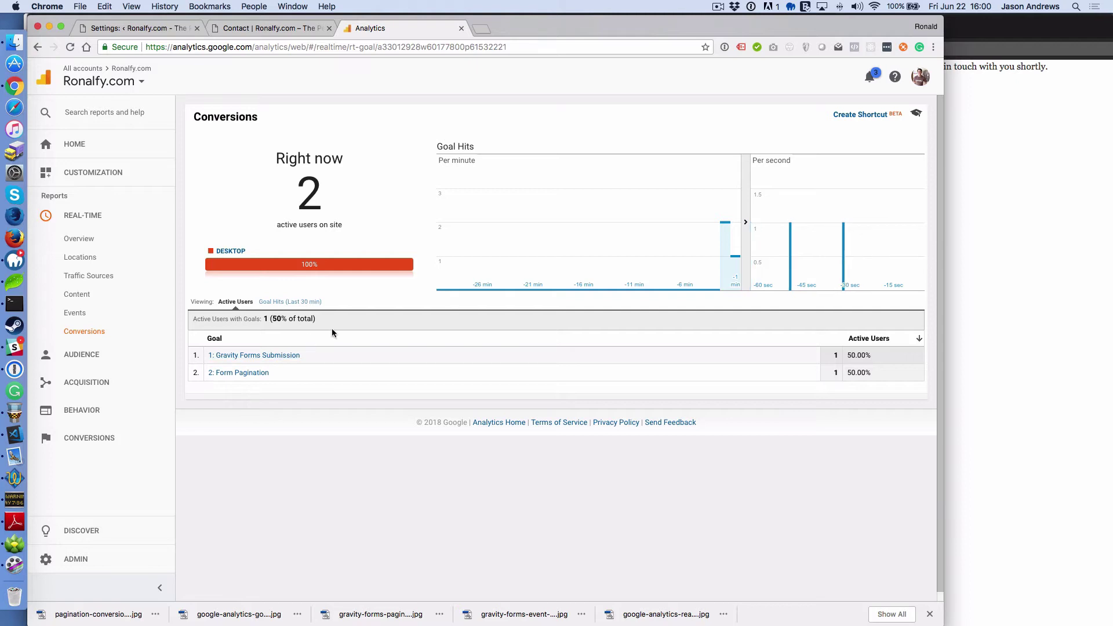
left_click(145, 28)
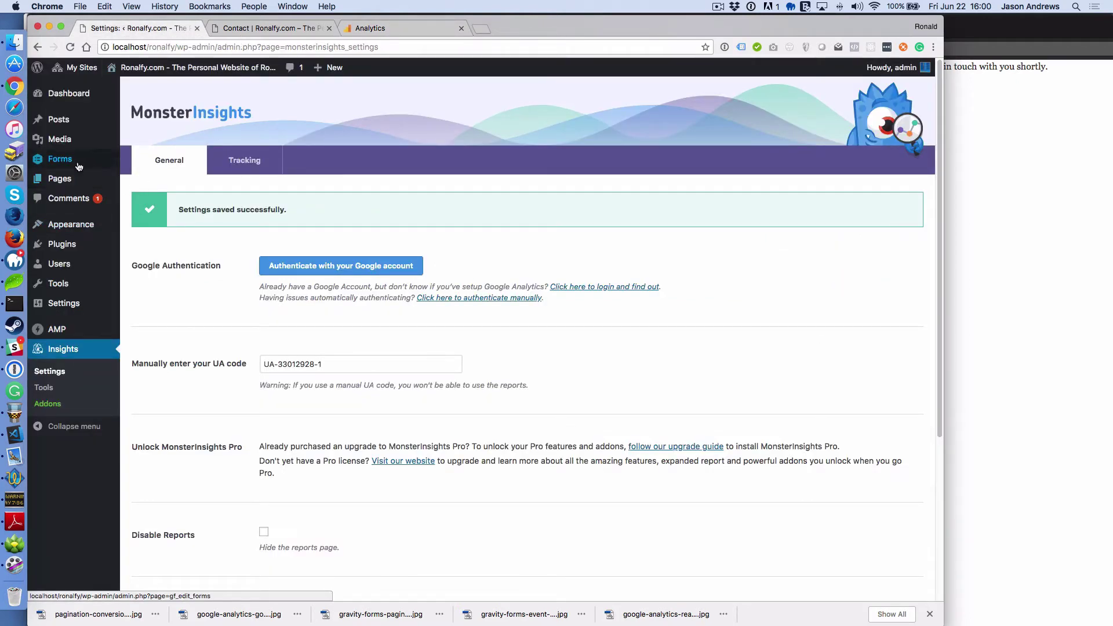
Go through the Forms list to Gravity Forms Settings and show the Event Tracking tab
mouse_move(72, 158)
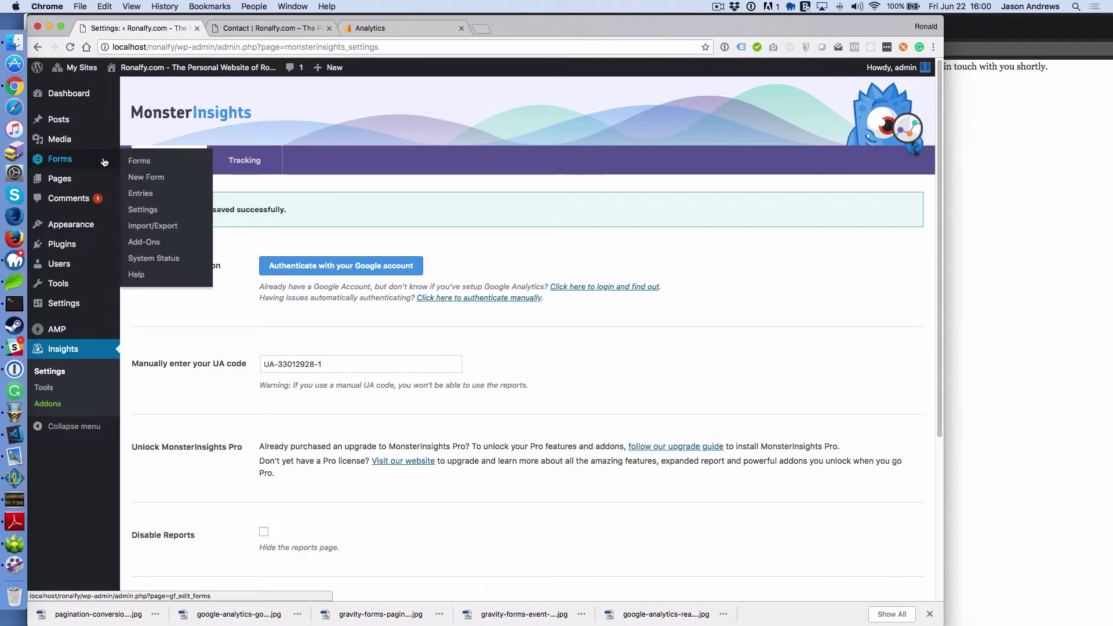
left_click(149, 205)
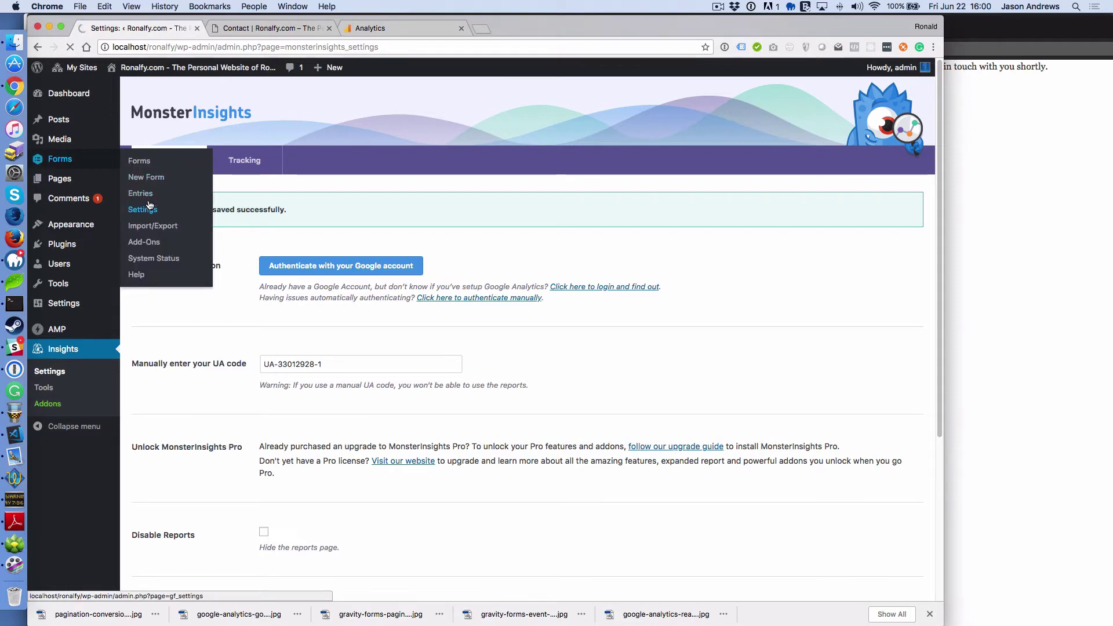
left_click(106, 165)
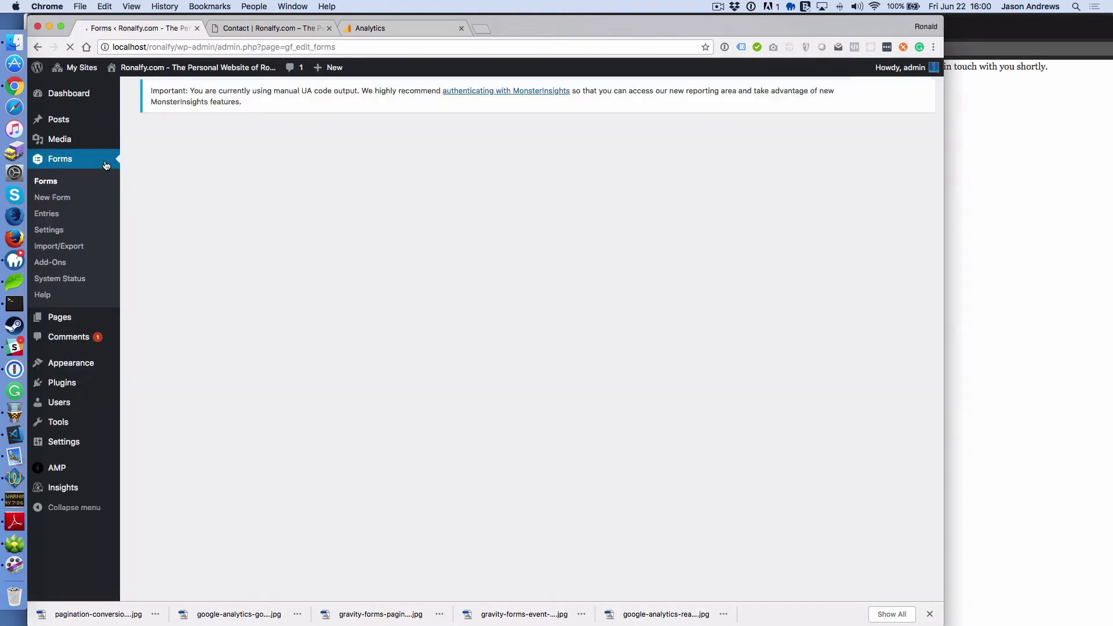
left_click(75, 231)
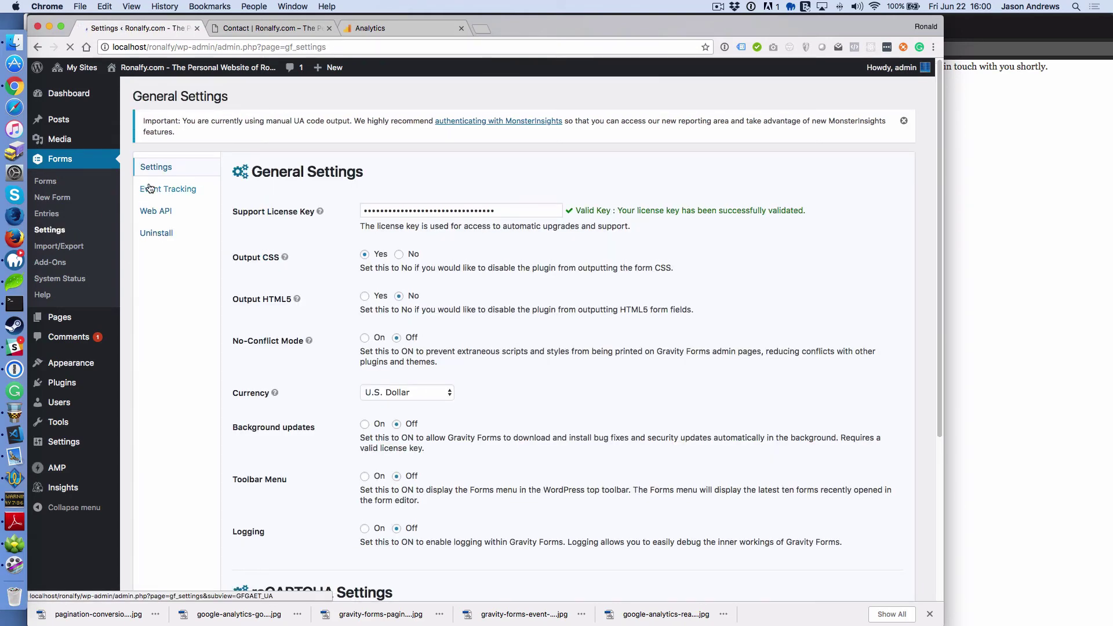
left_click(149, 188)
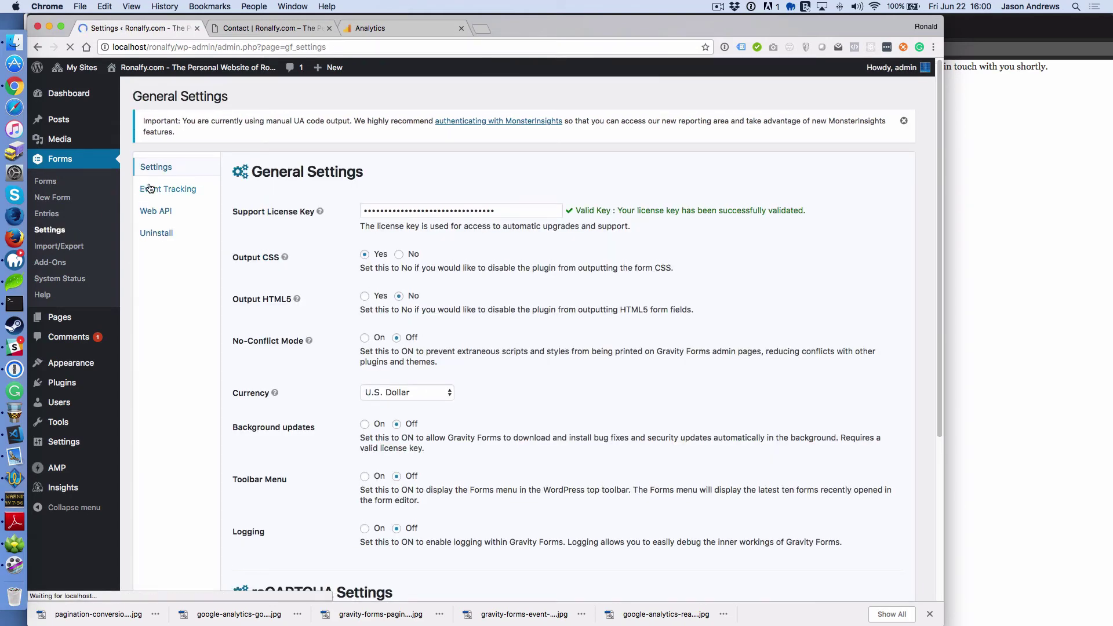